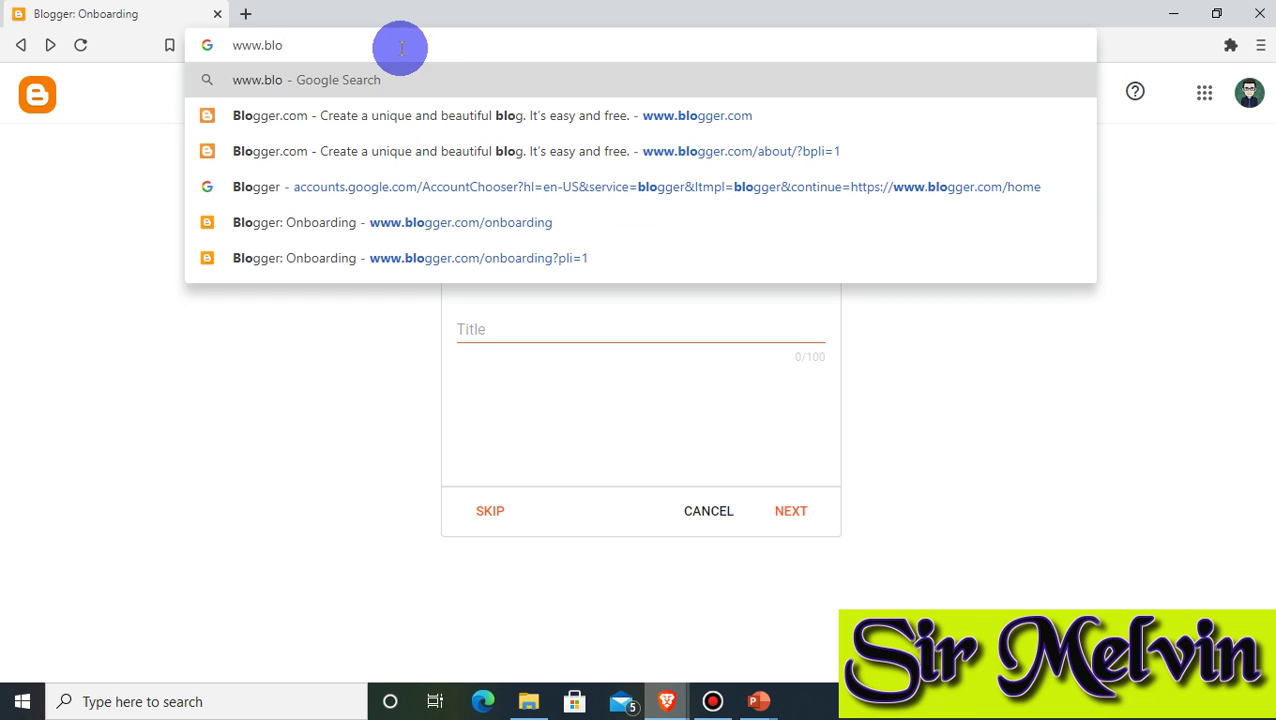
text(gger.com)
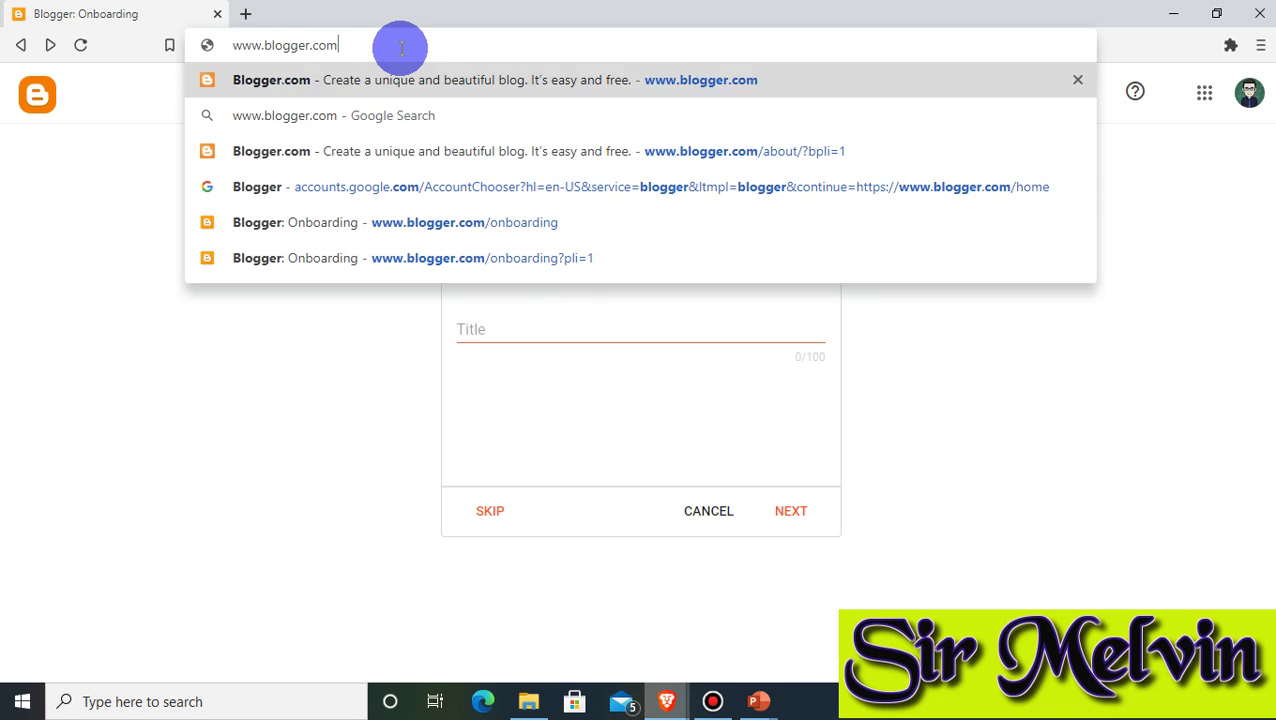
key(Return)
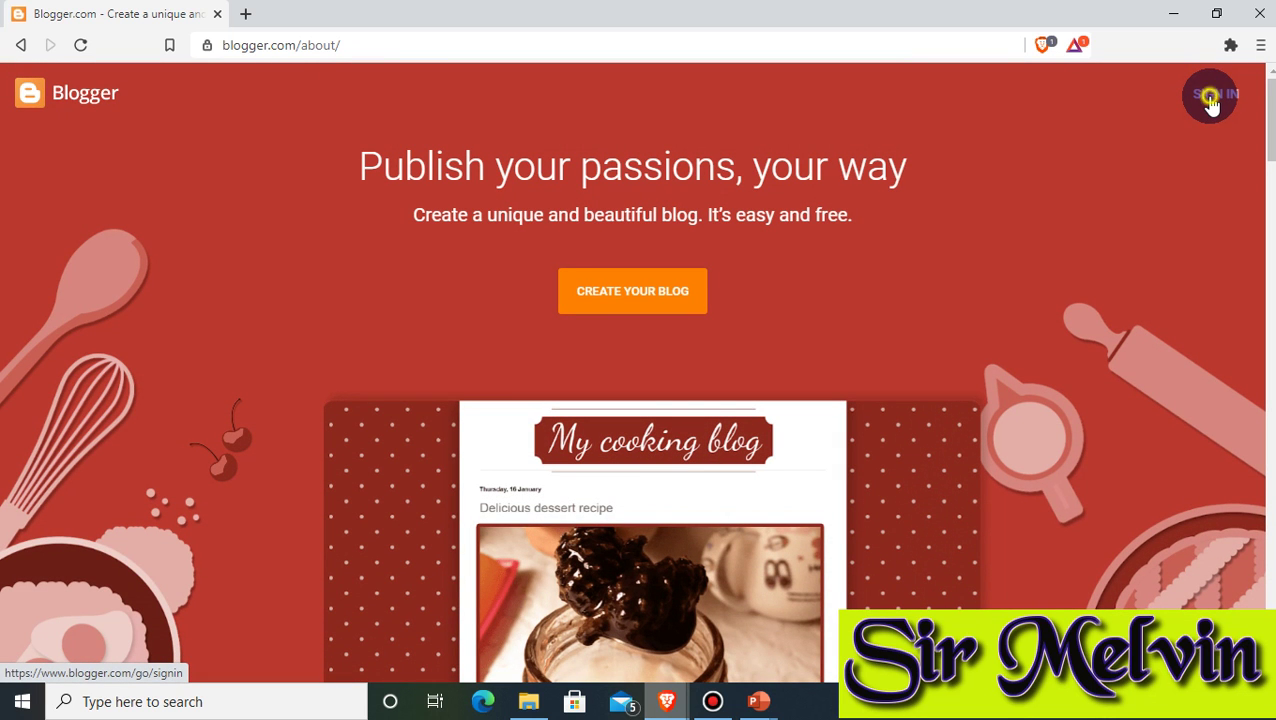
click(1205, 106)
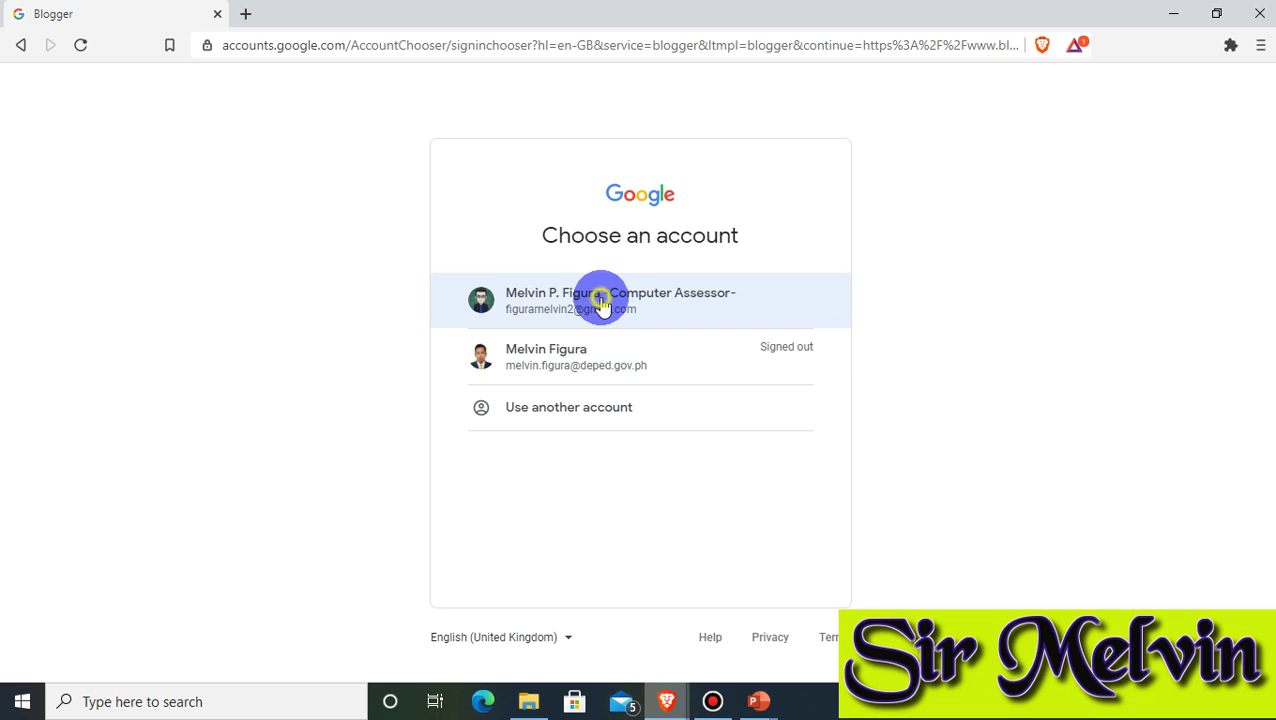
click(601, 305)
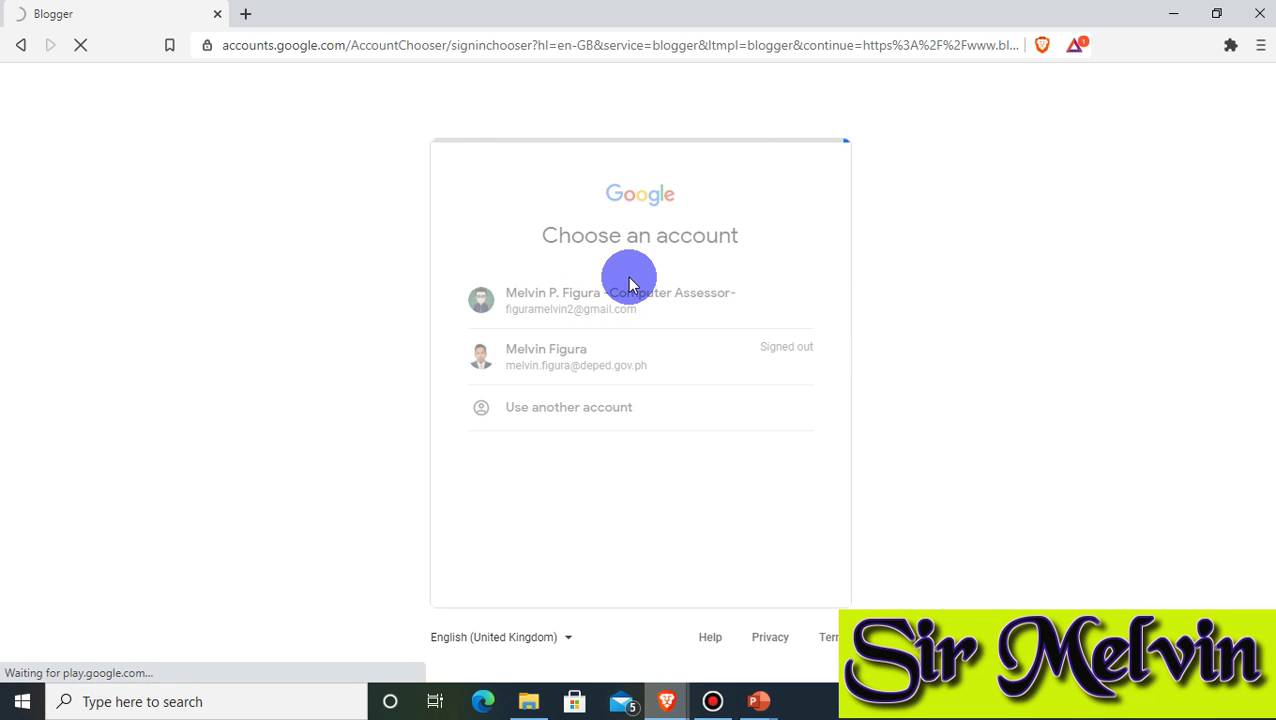
Step: Title the new blog "ICT-CSS-" followed by the owner's surname in capitals, and continue to the blog address
click(579, 334)
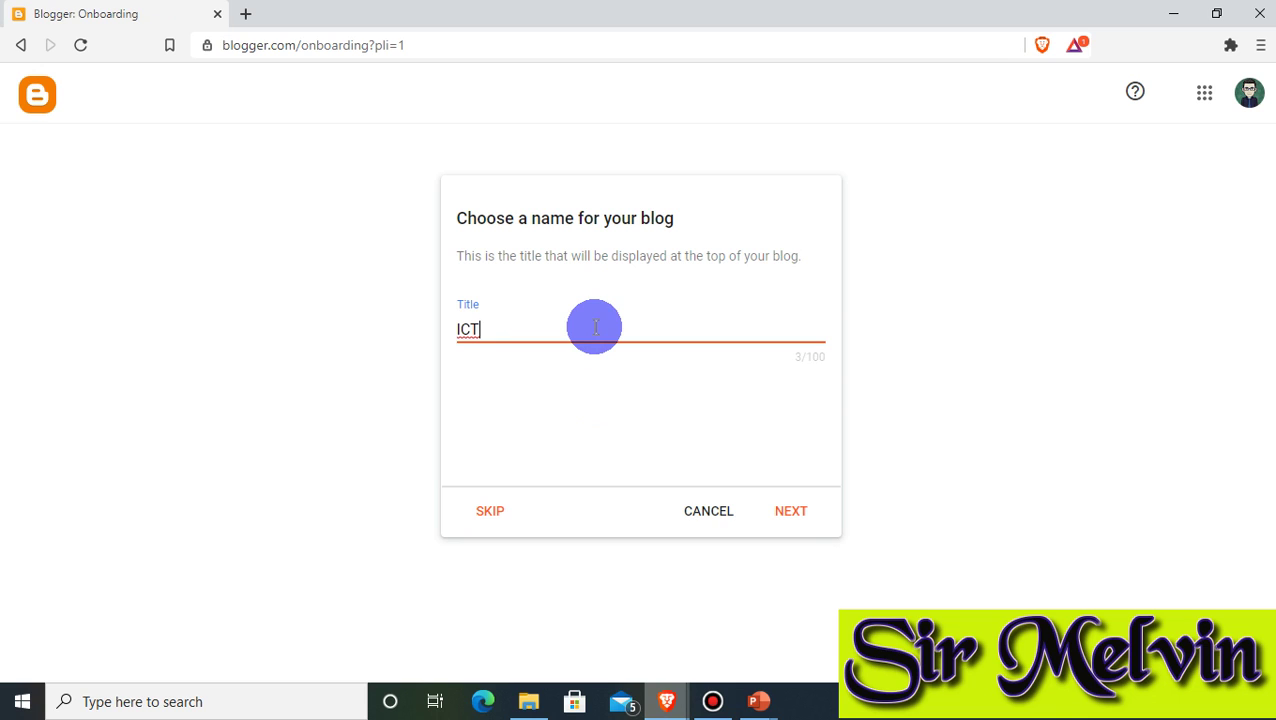
text(CSSFIGURA)
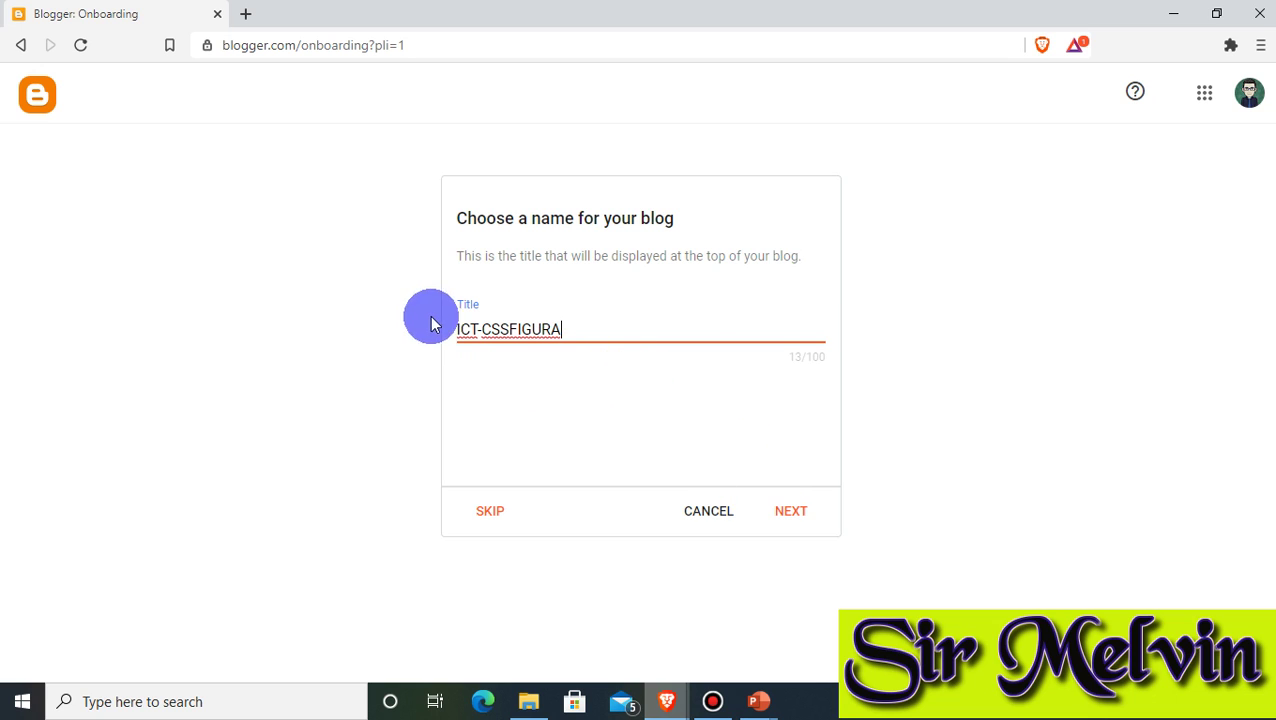
click(509, 329)
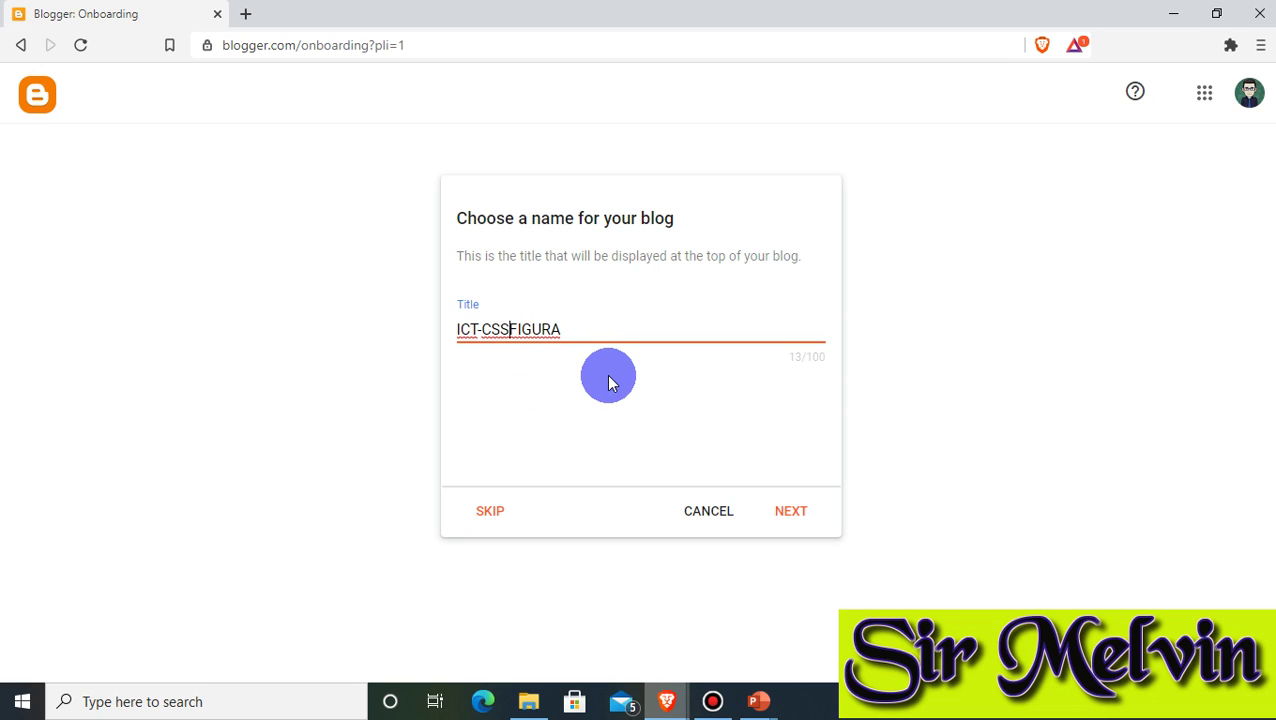
text(-)
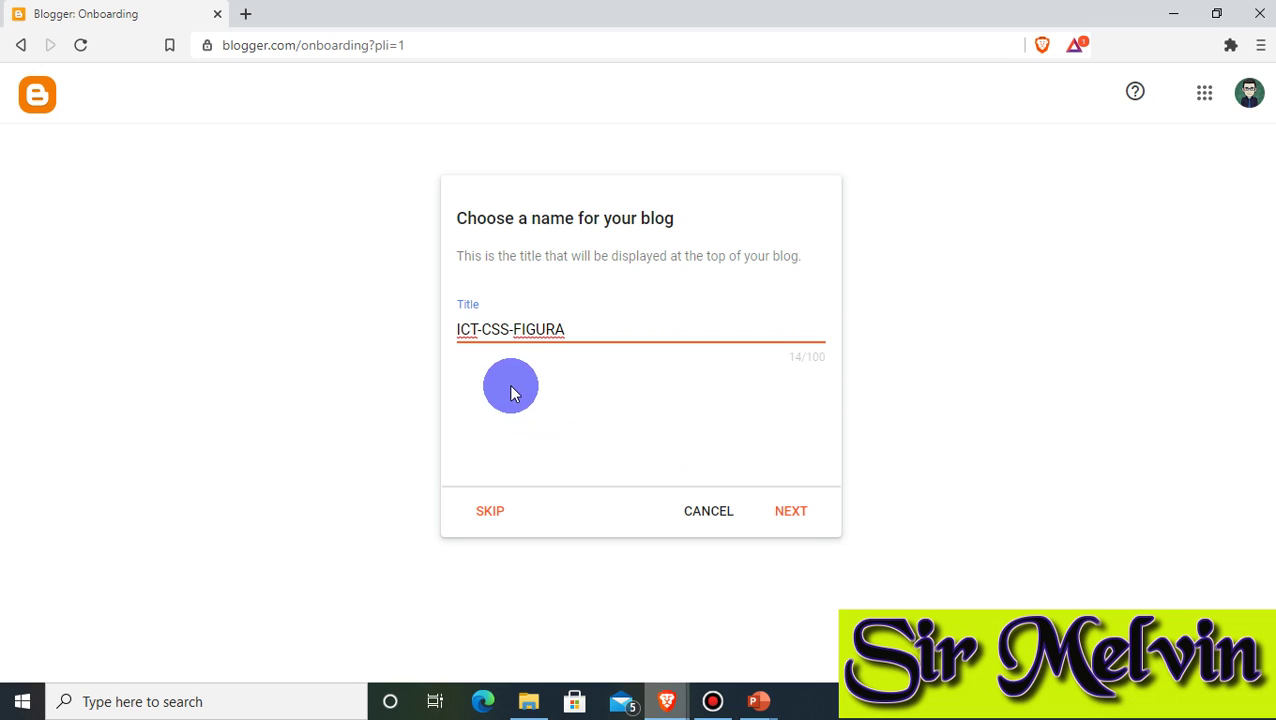
click(790, 515)
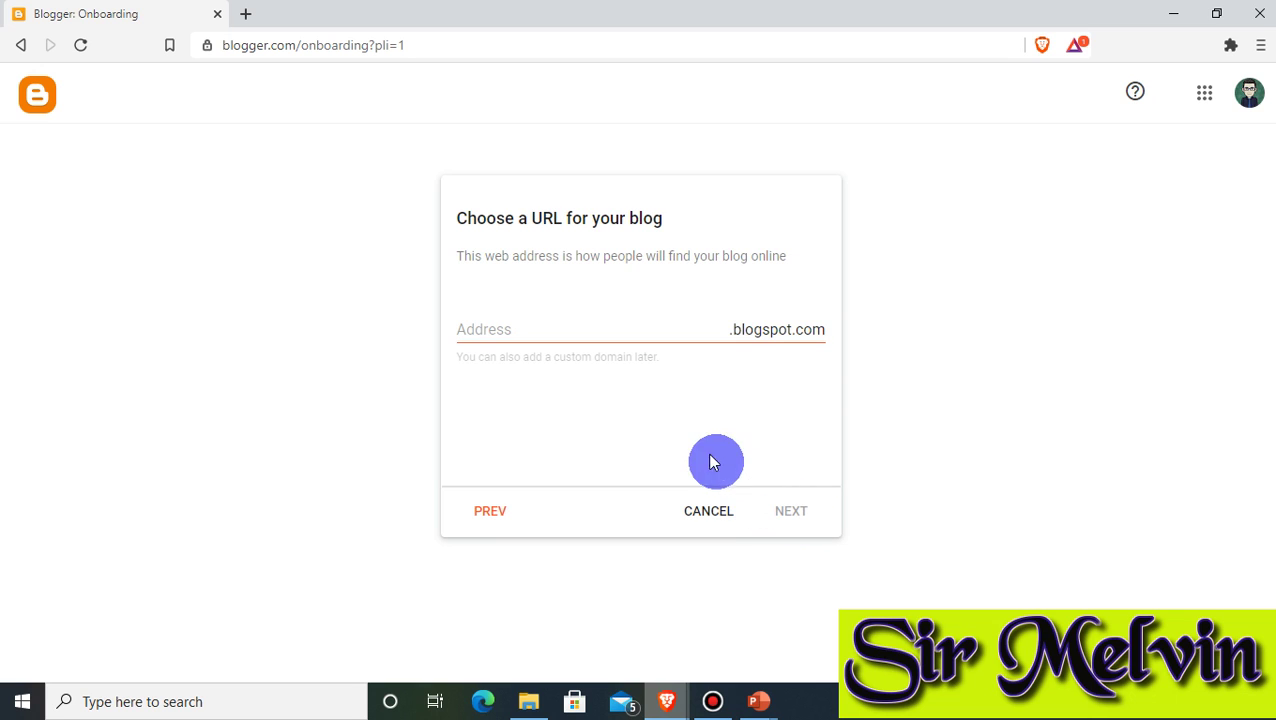
click(627, 321)
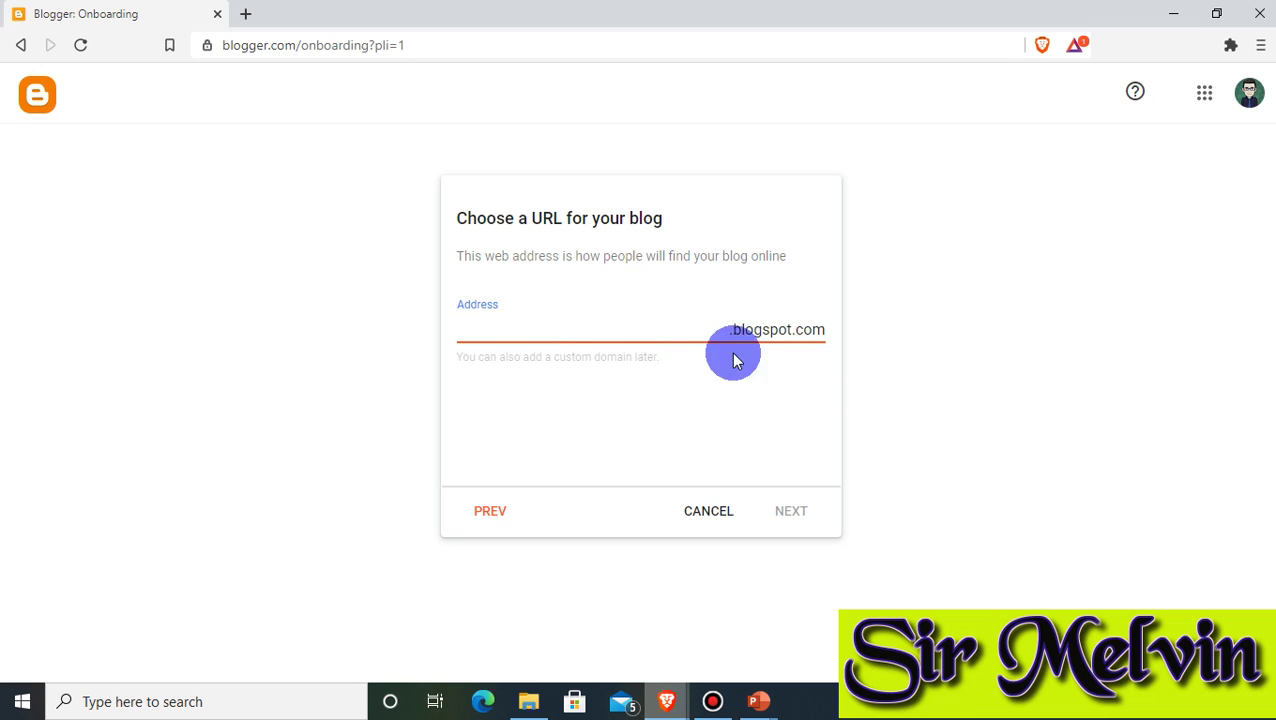
click(958, 372)
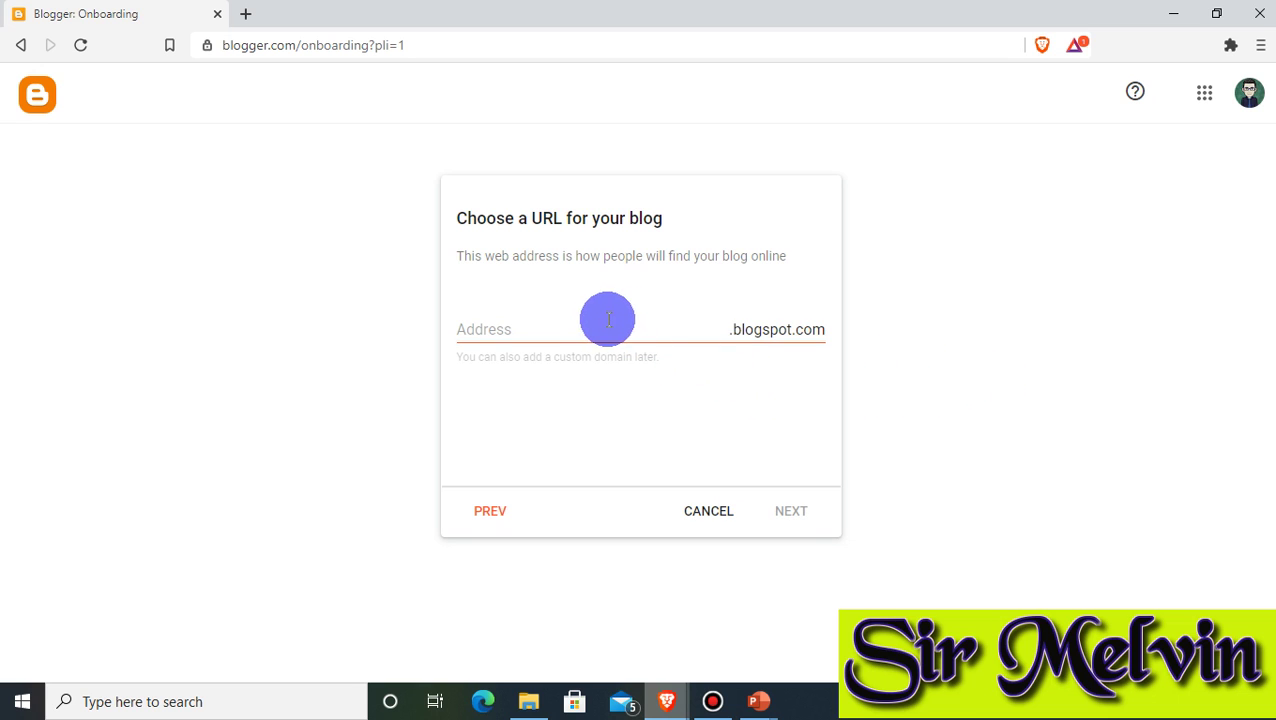
click(494, 508)
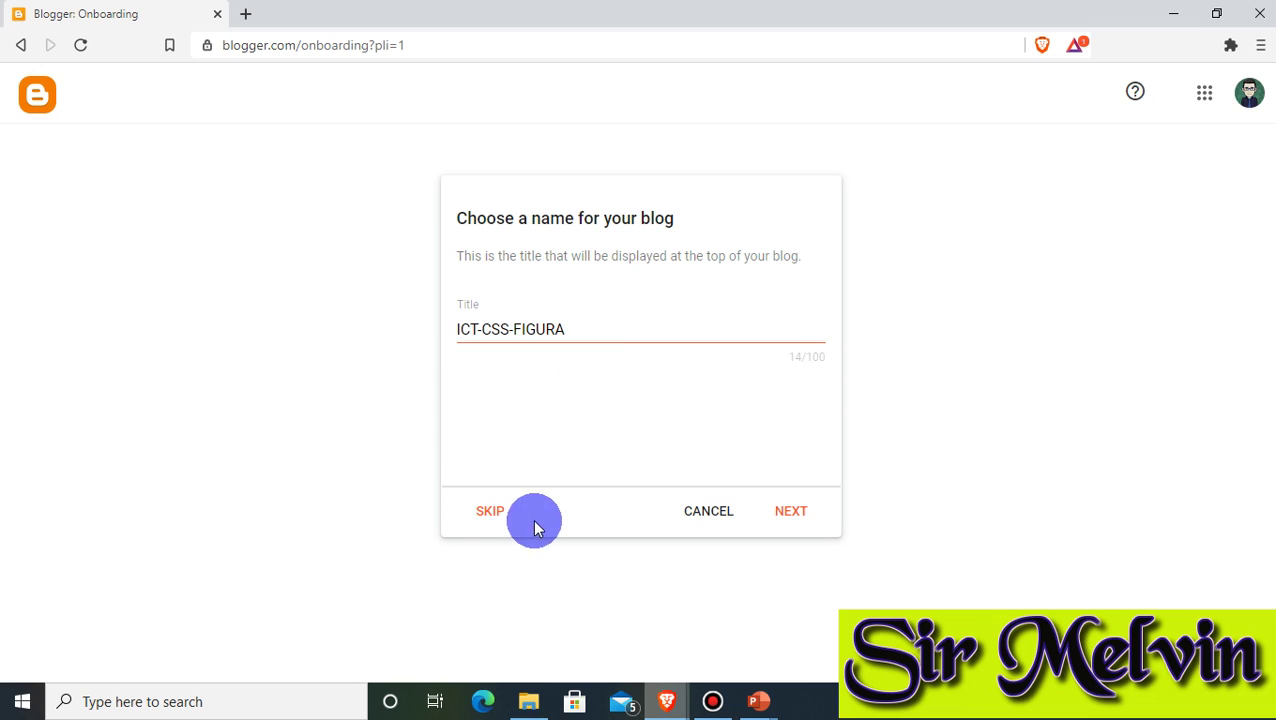
click(785, 510)
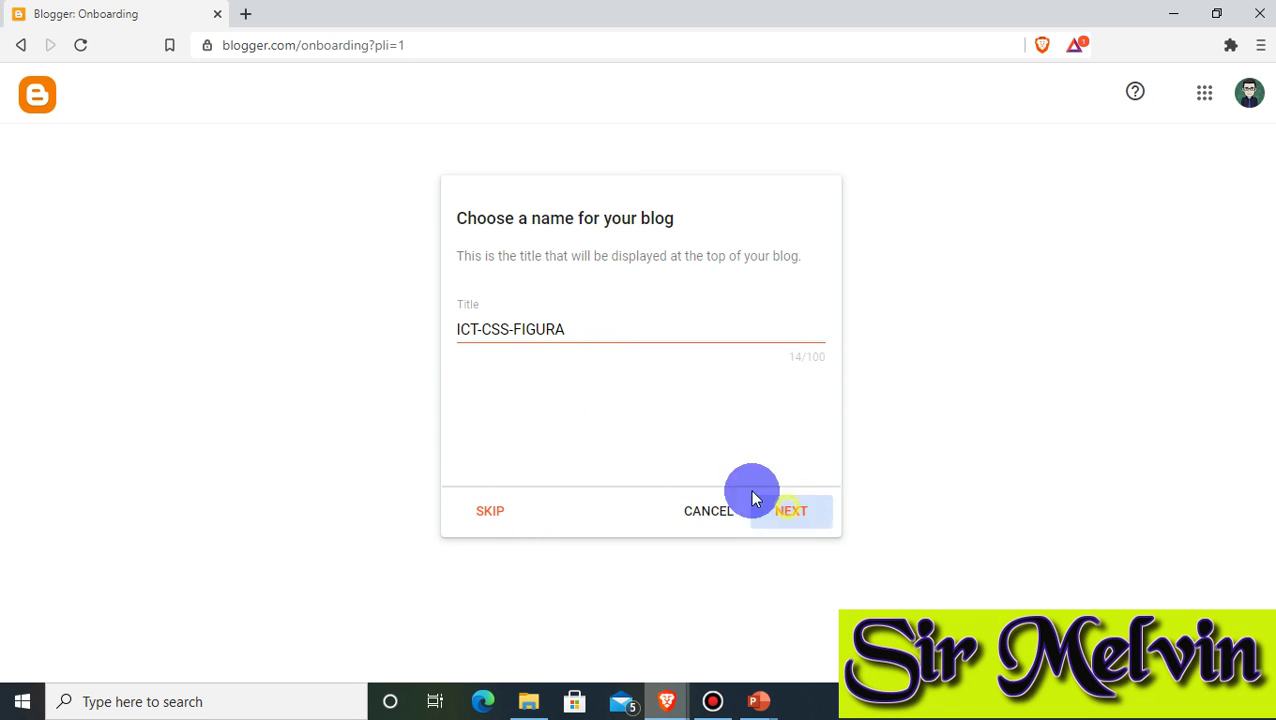
click(578, 334)
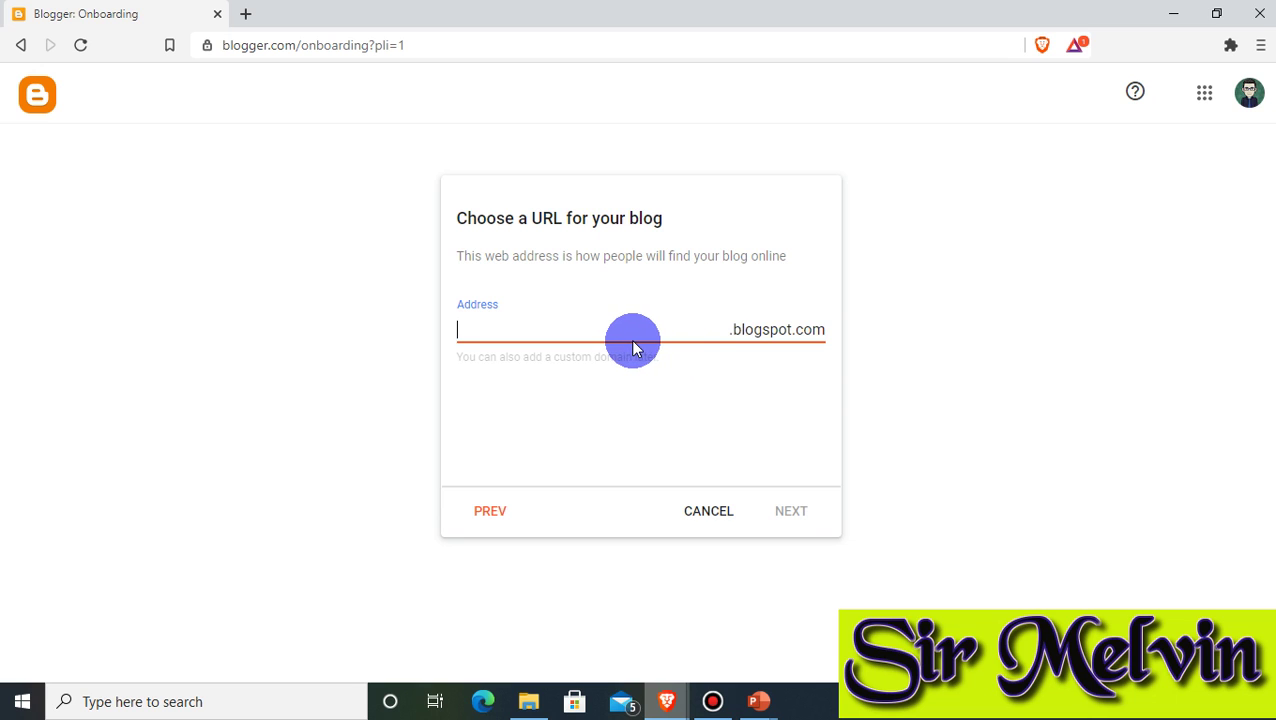
click(1005, 418)
Step: Set the blog address to the owner's first name and surname joined in lowercase, and continue to the display name
click(521, 323)
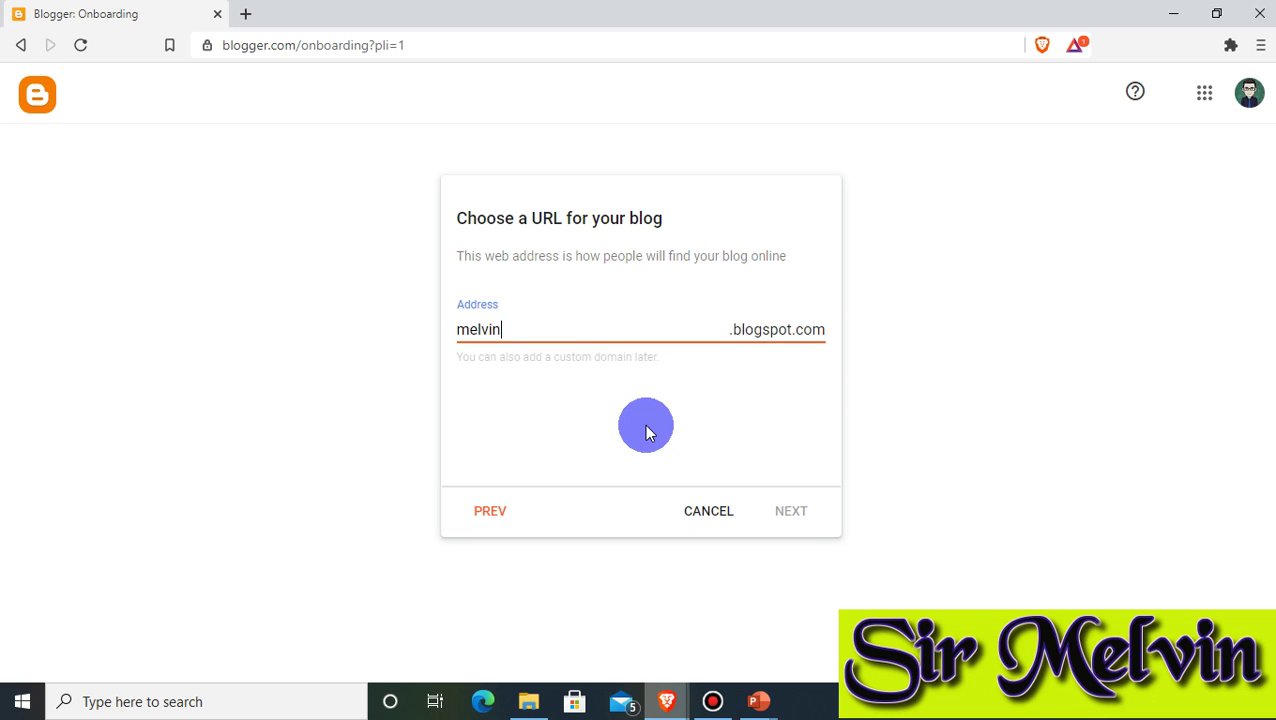
text(guraa)
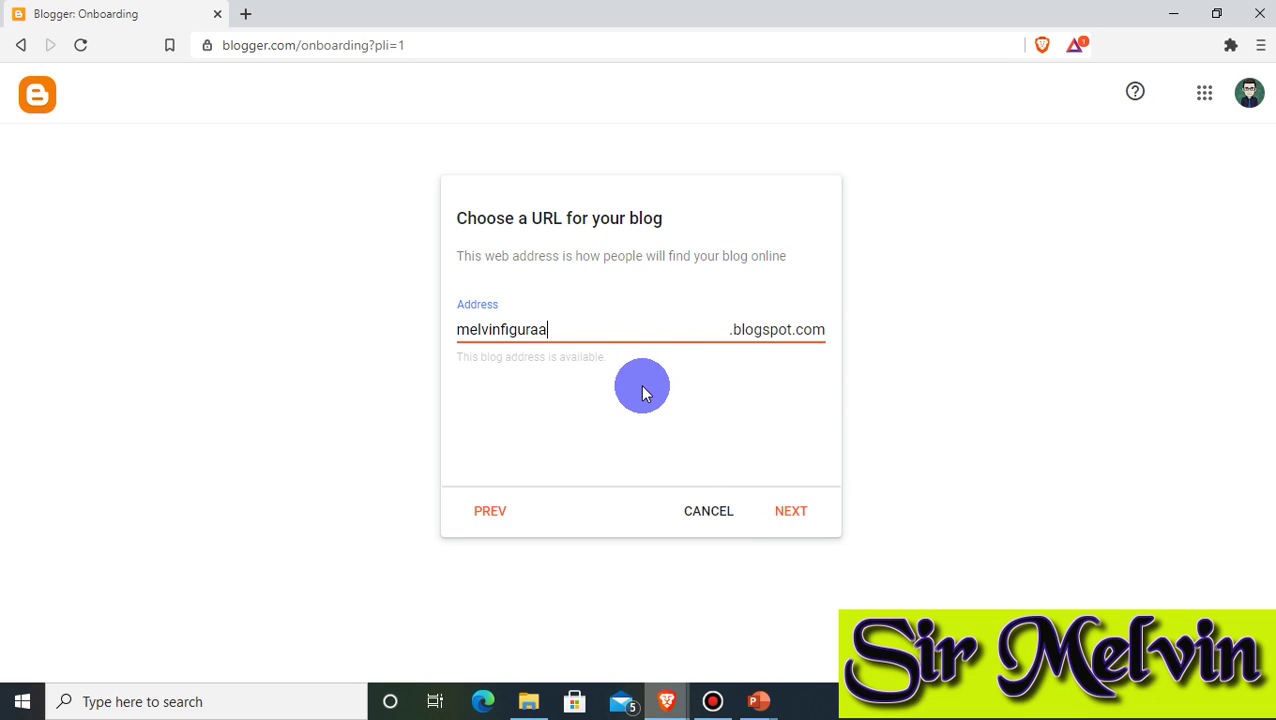
key(BackSpace)
text(a)
key(BackSpace)
text(.)
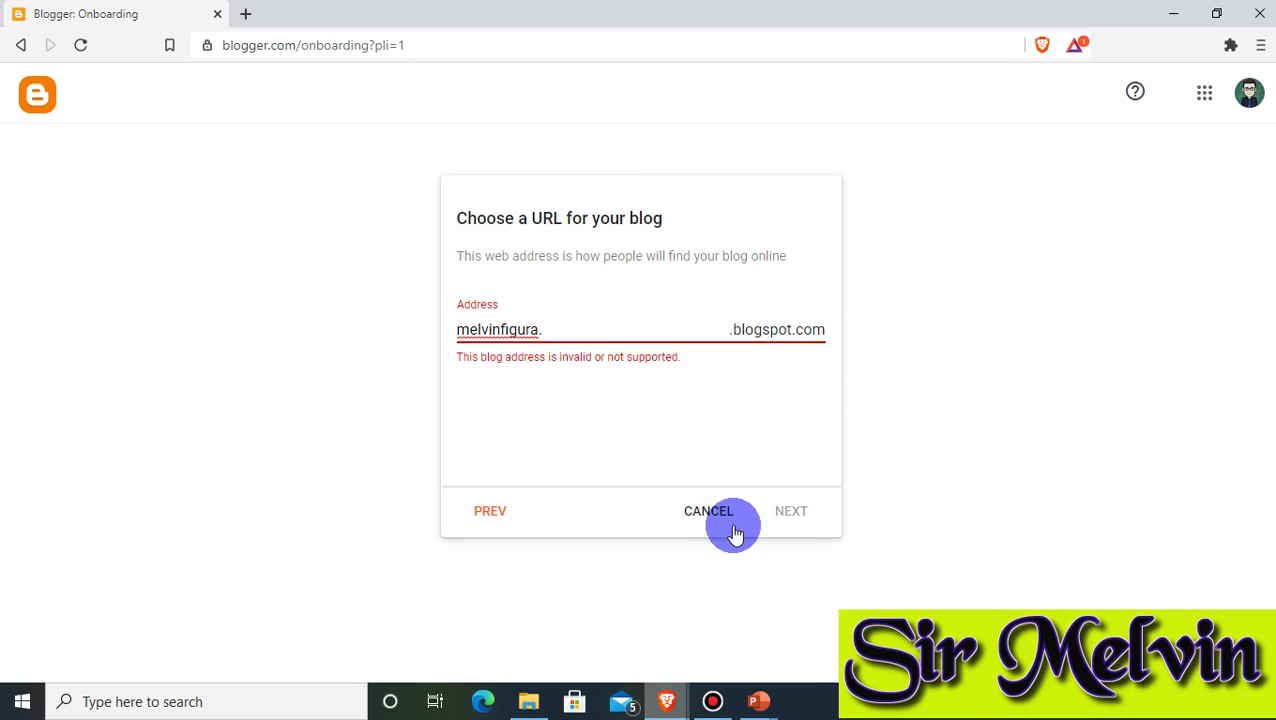
key(BackSpace)
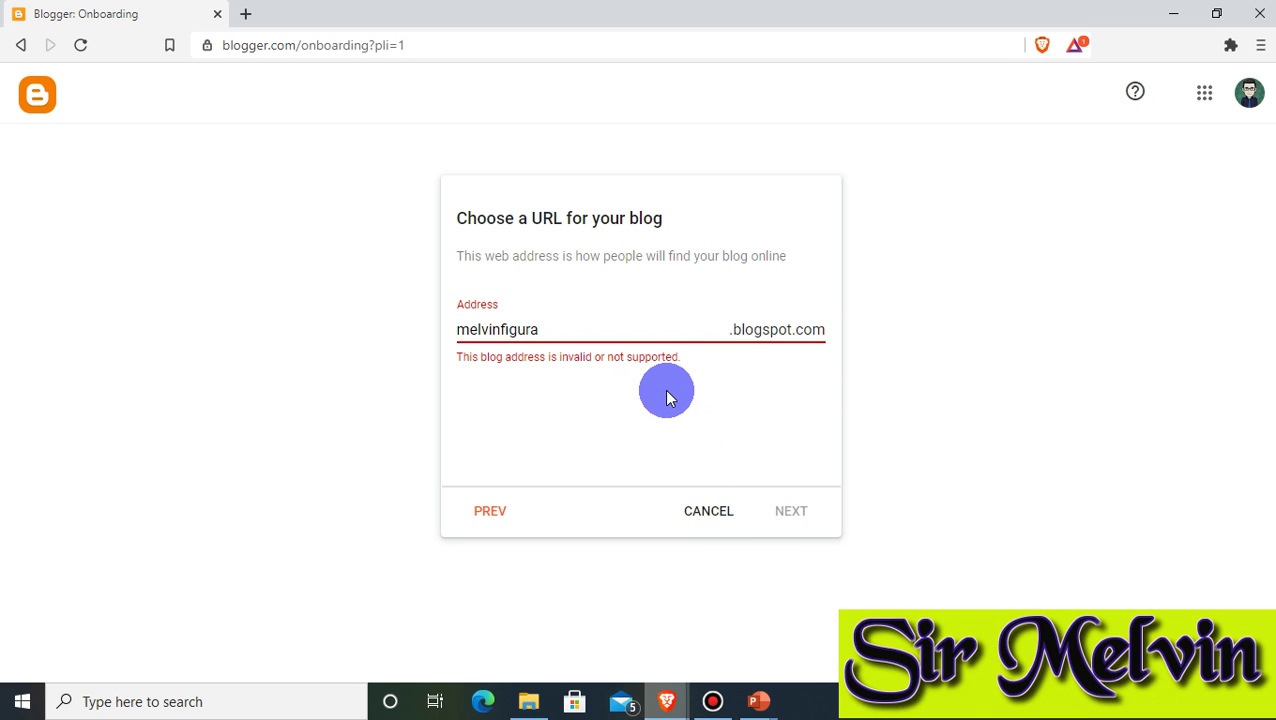
click(582, 338)
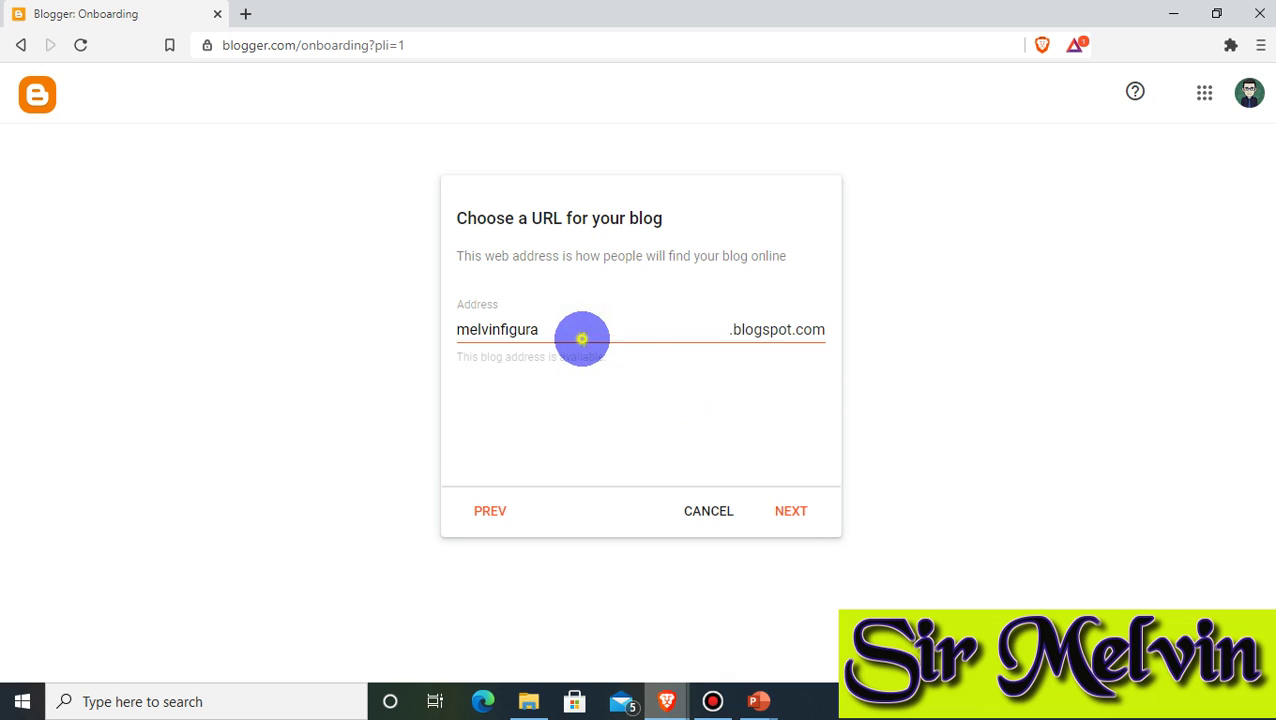
click(790, 512)
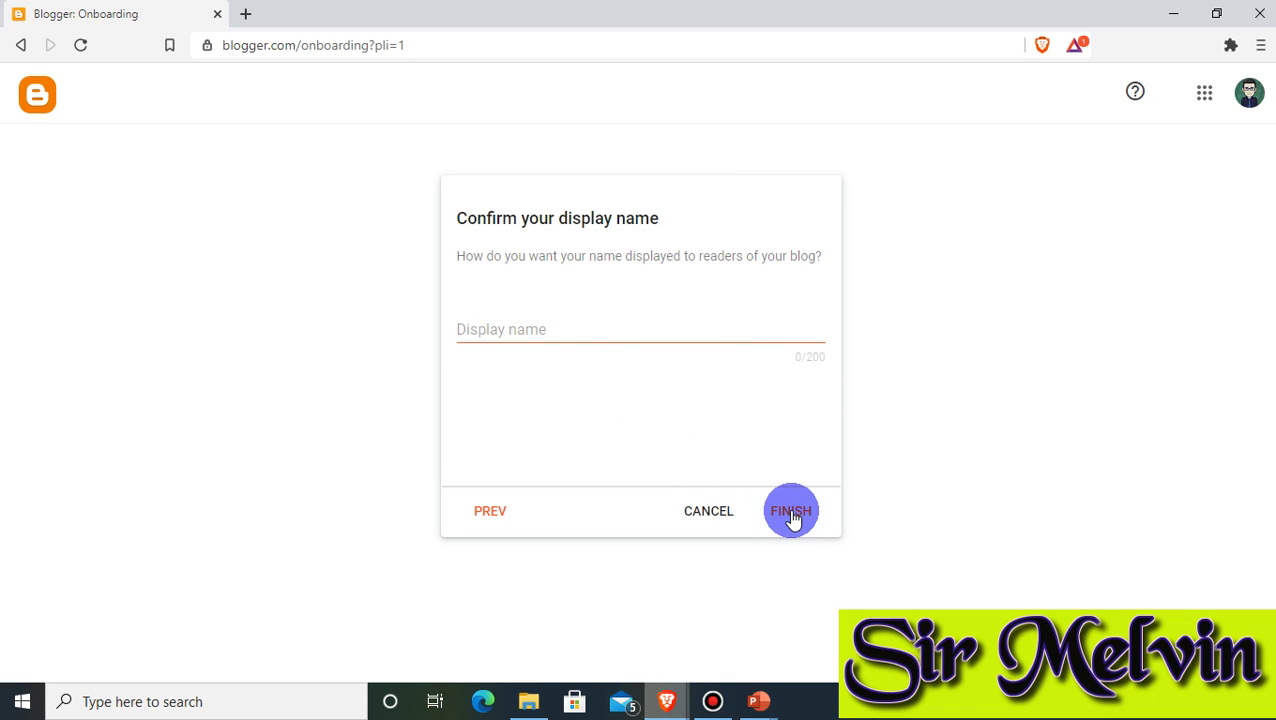
Step: Enter the owner's display name and finish creating the blog
click(591, 327)
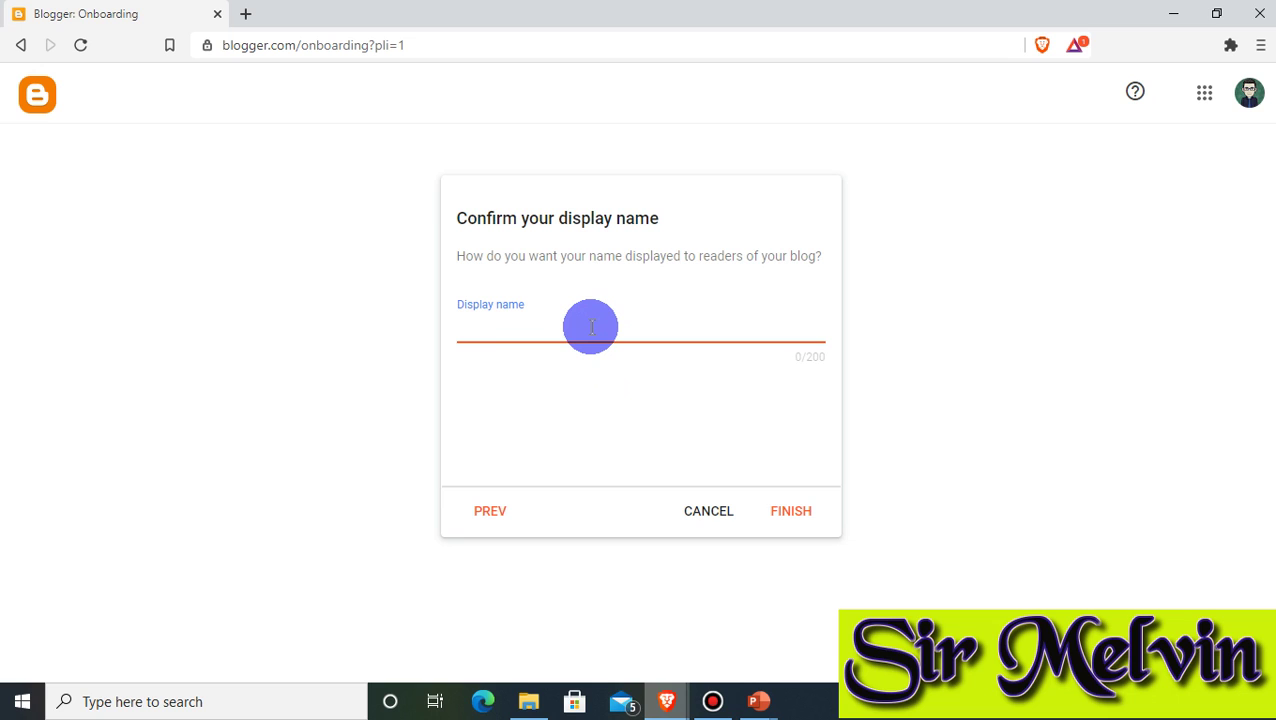
text(Sir Melvin)
click(795, 513)
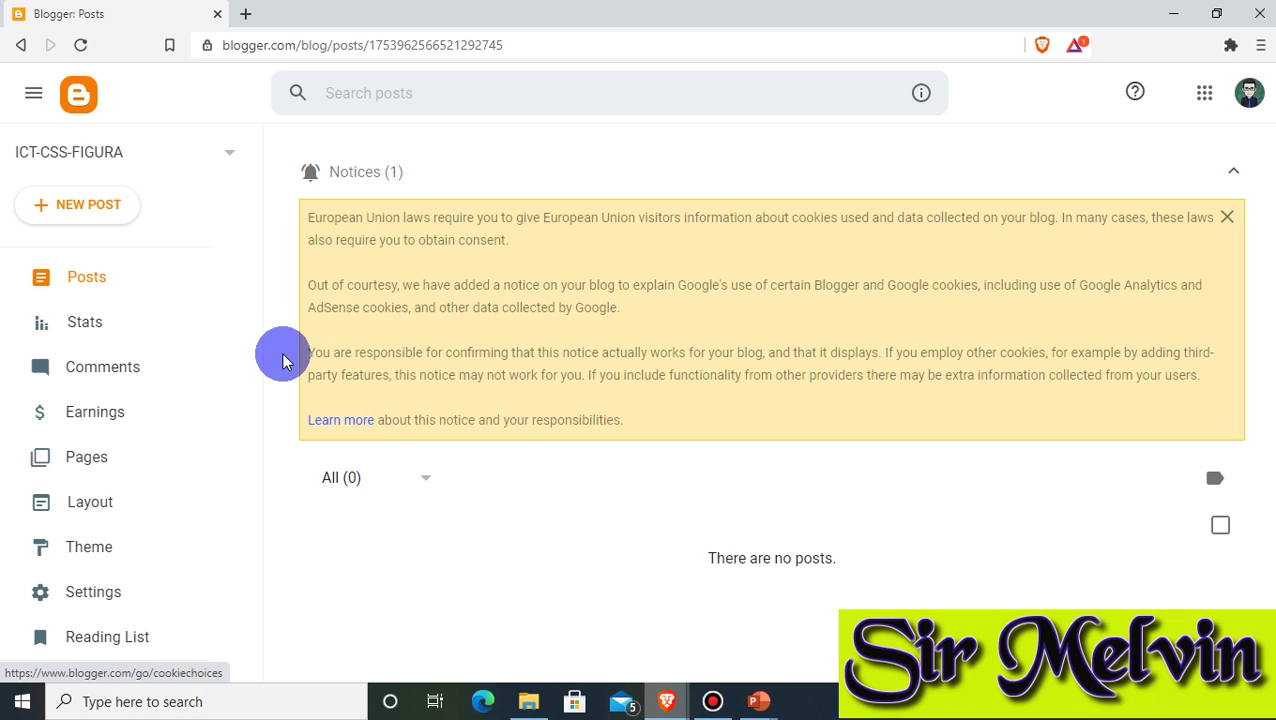
scroll(235, 355, down, 3)
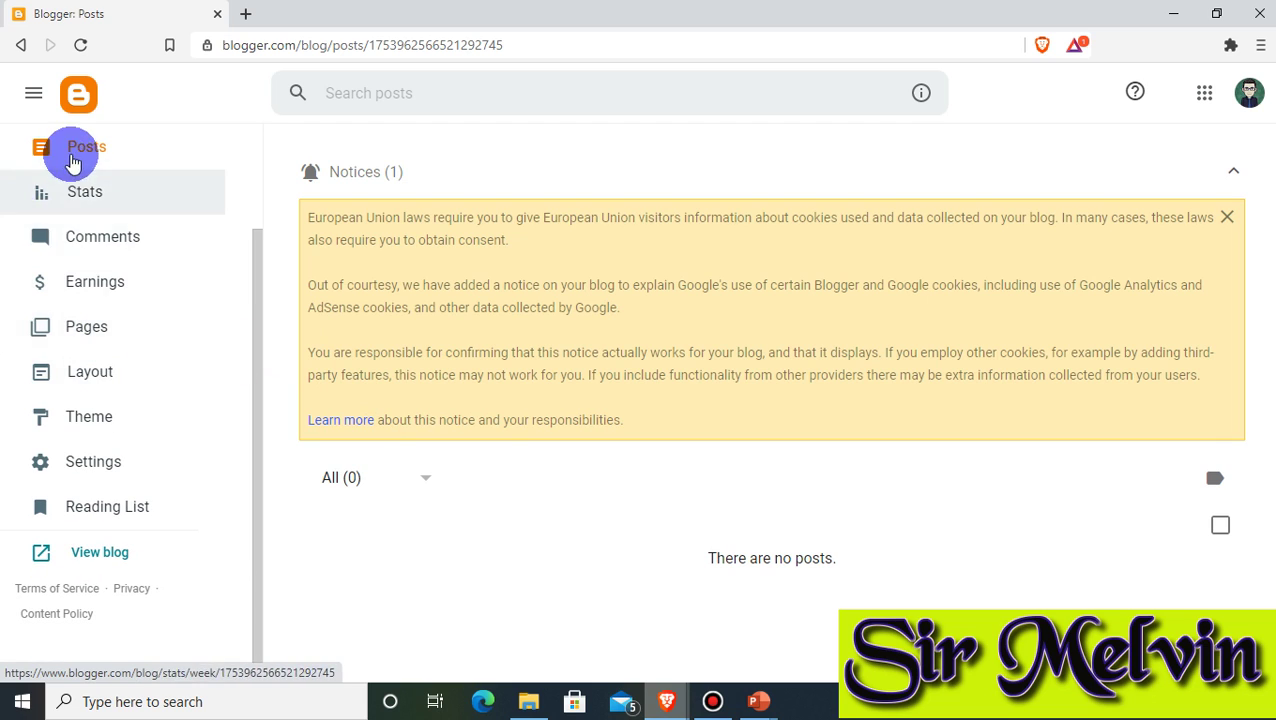
click(33, 95)
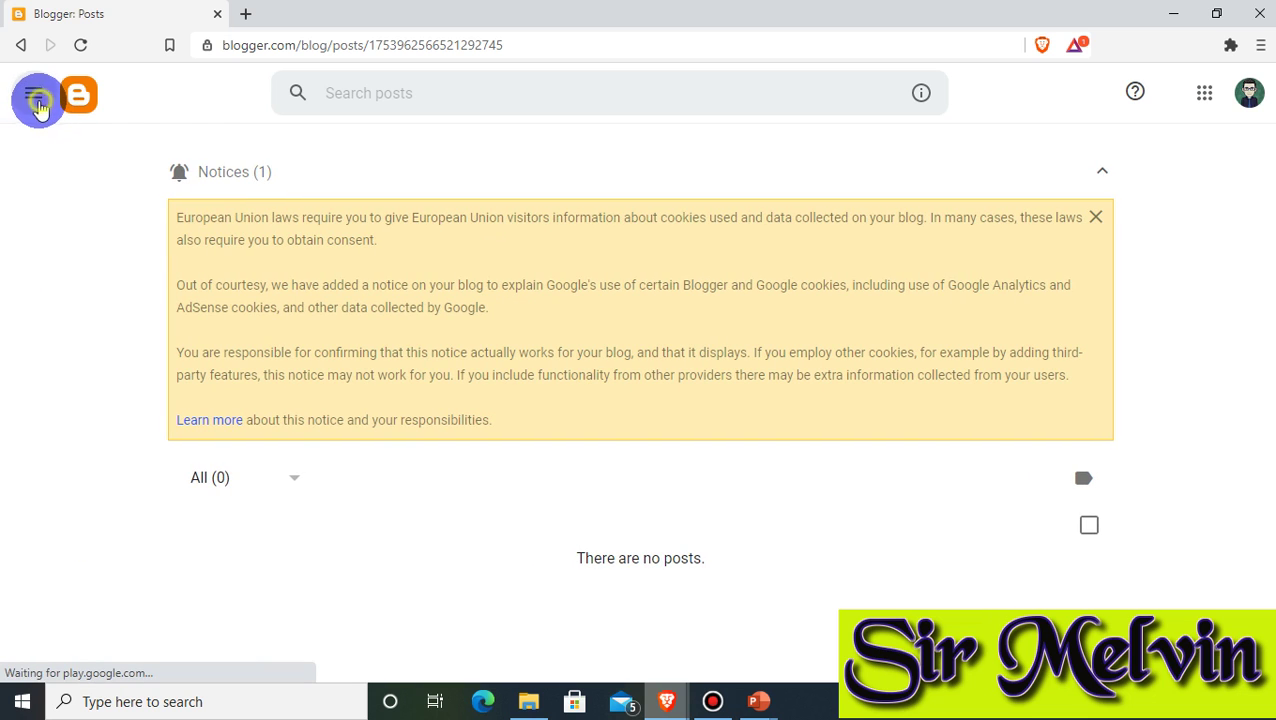
click(33, 96)
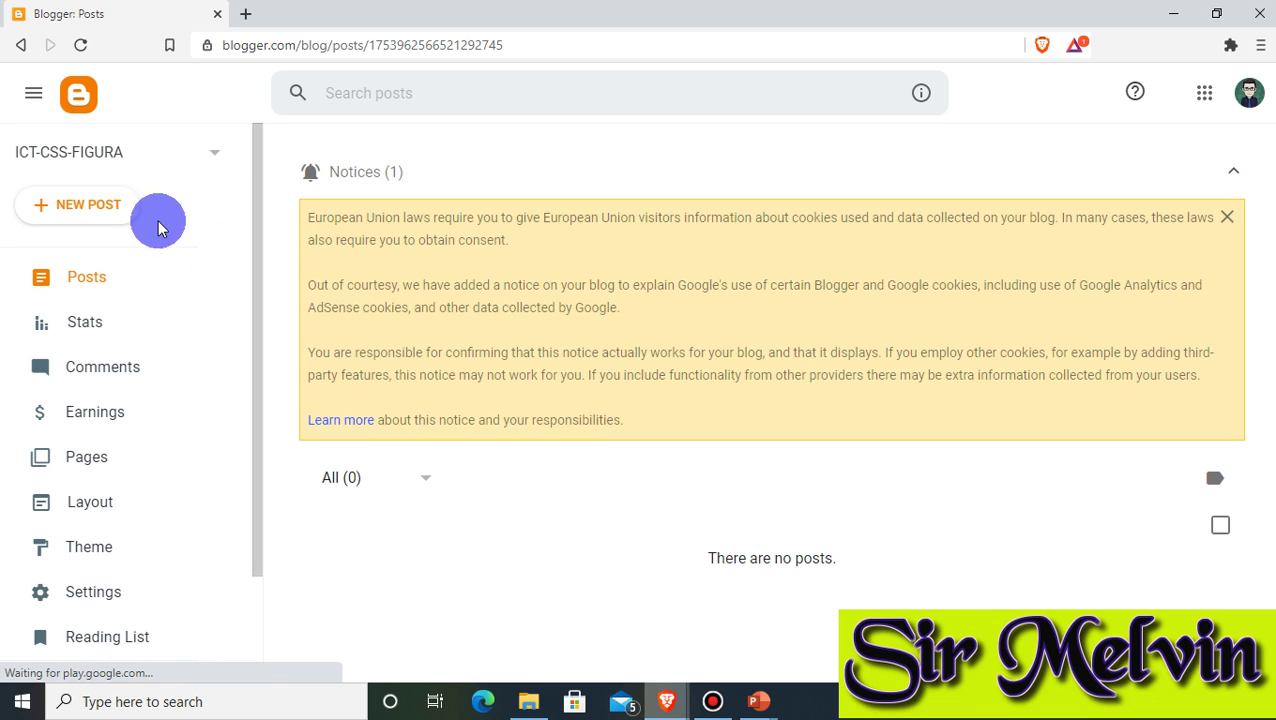
Step: Create a new post titled "computer"
click(85, 208)
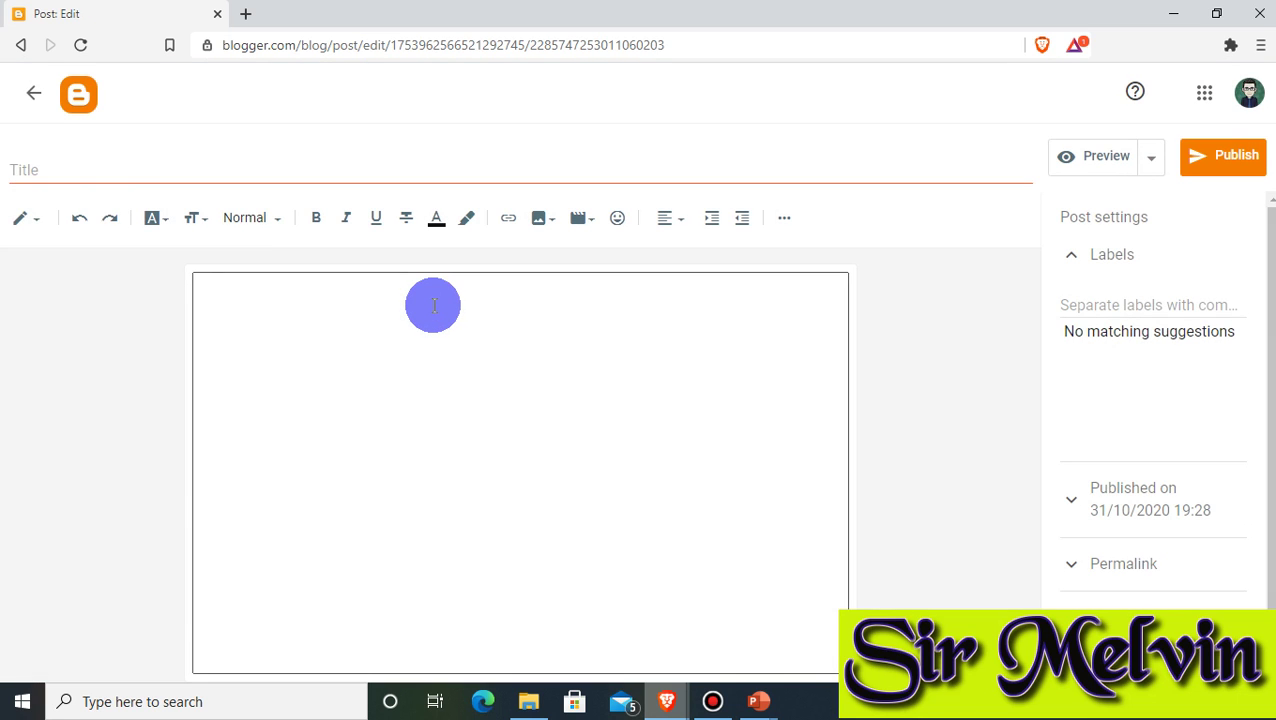
click(673, 376)
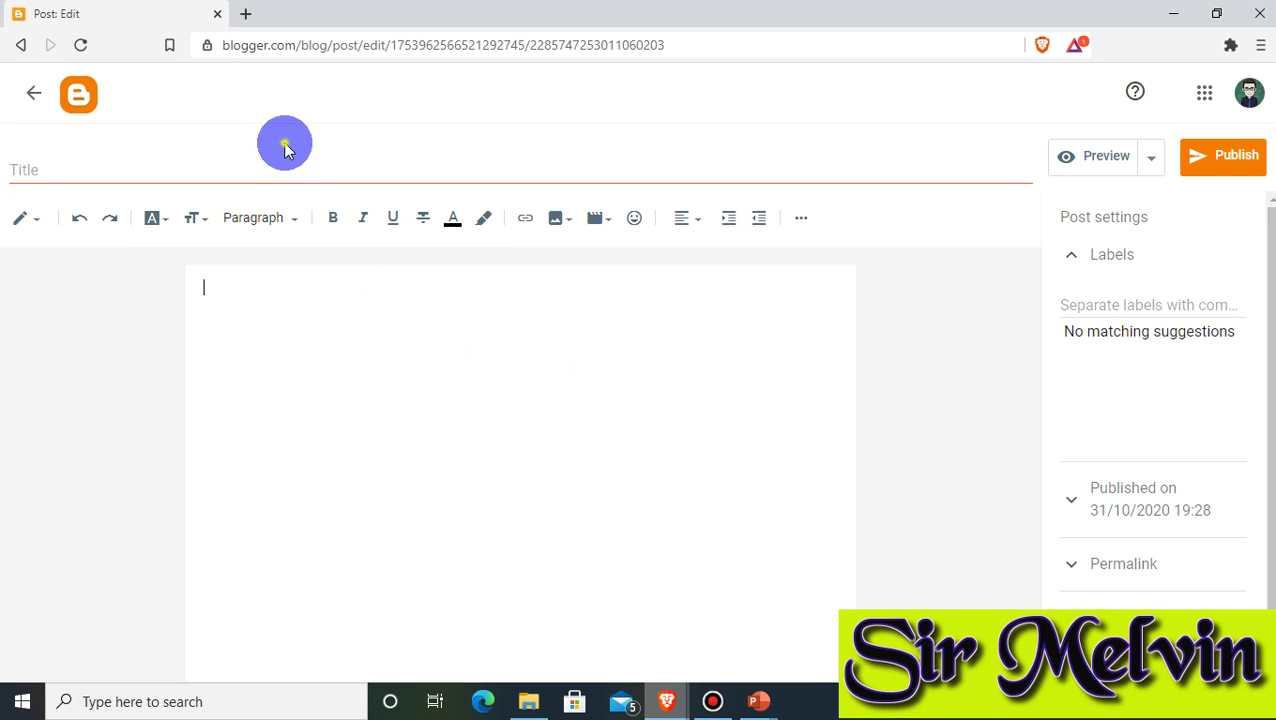
click(255, 175)
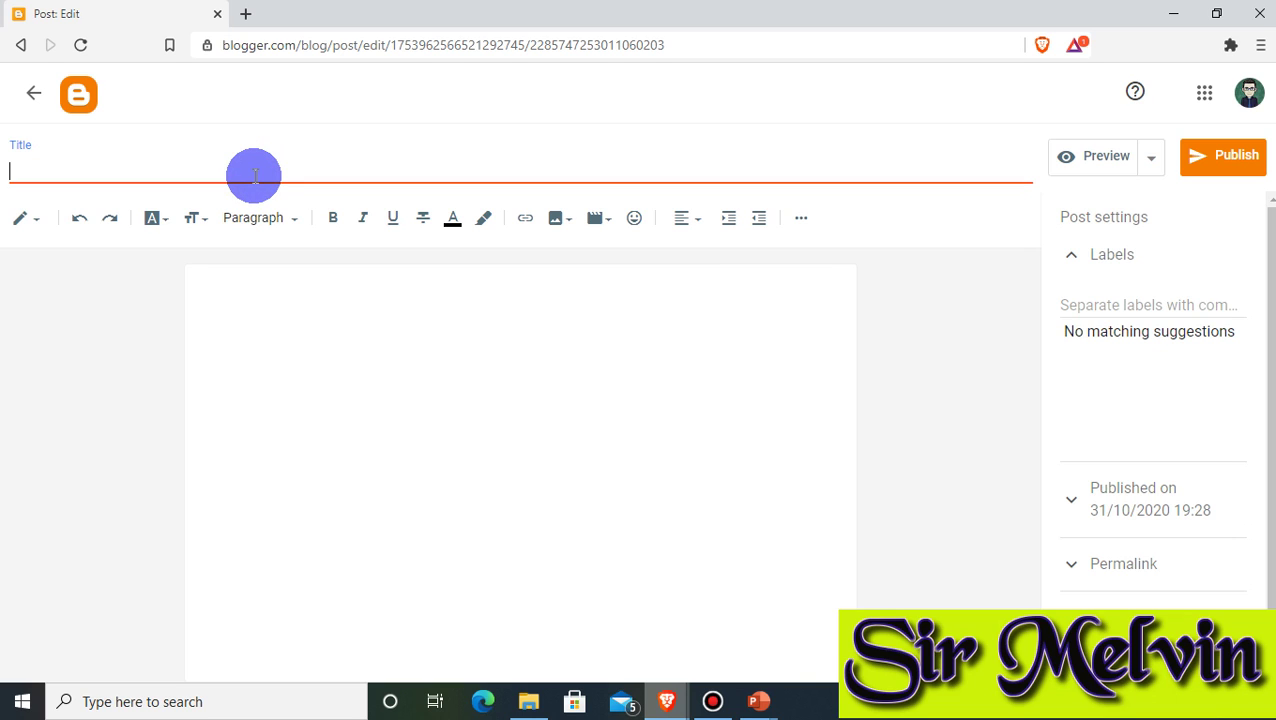
text(compu)
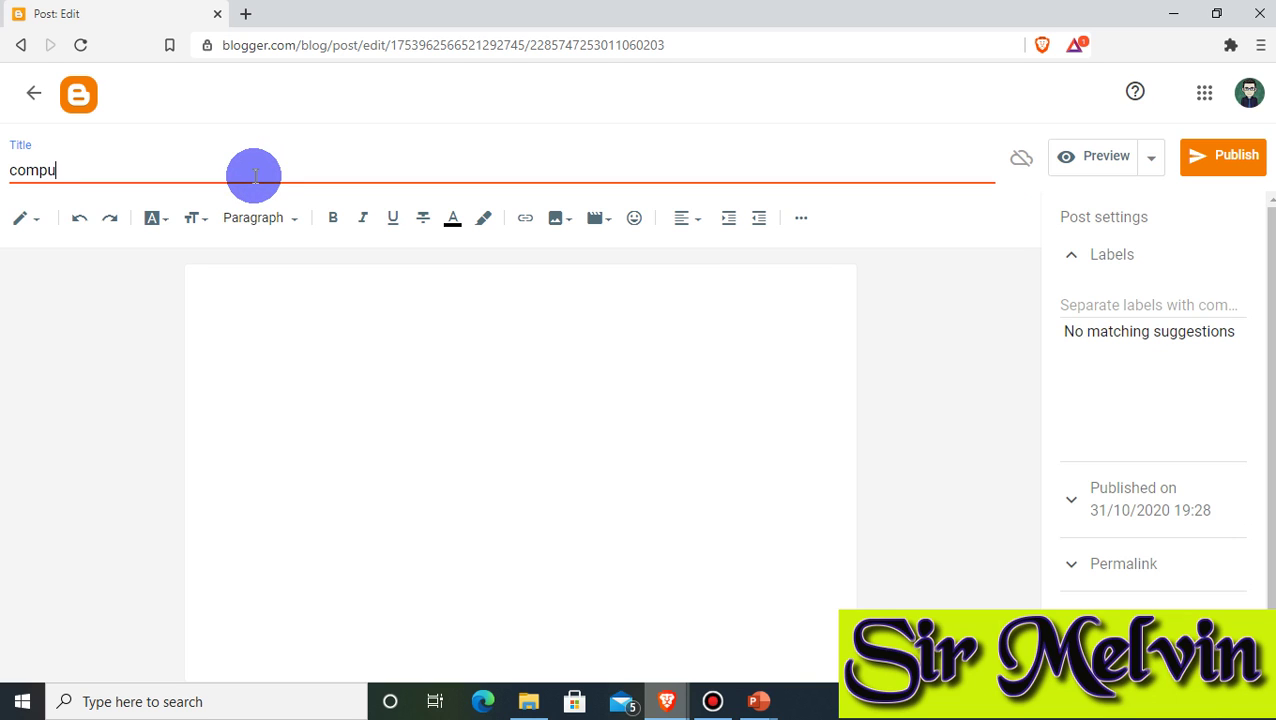
text(ter)
Step: Write "how to reprogram desktop computer" in the post body, correcting the spelling of "desktop"
click(459, 442)
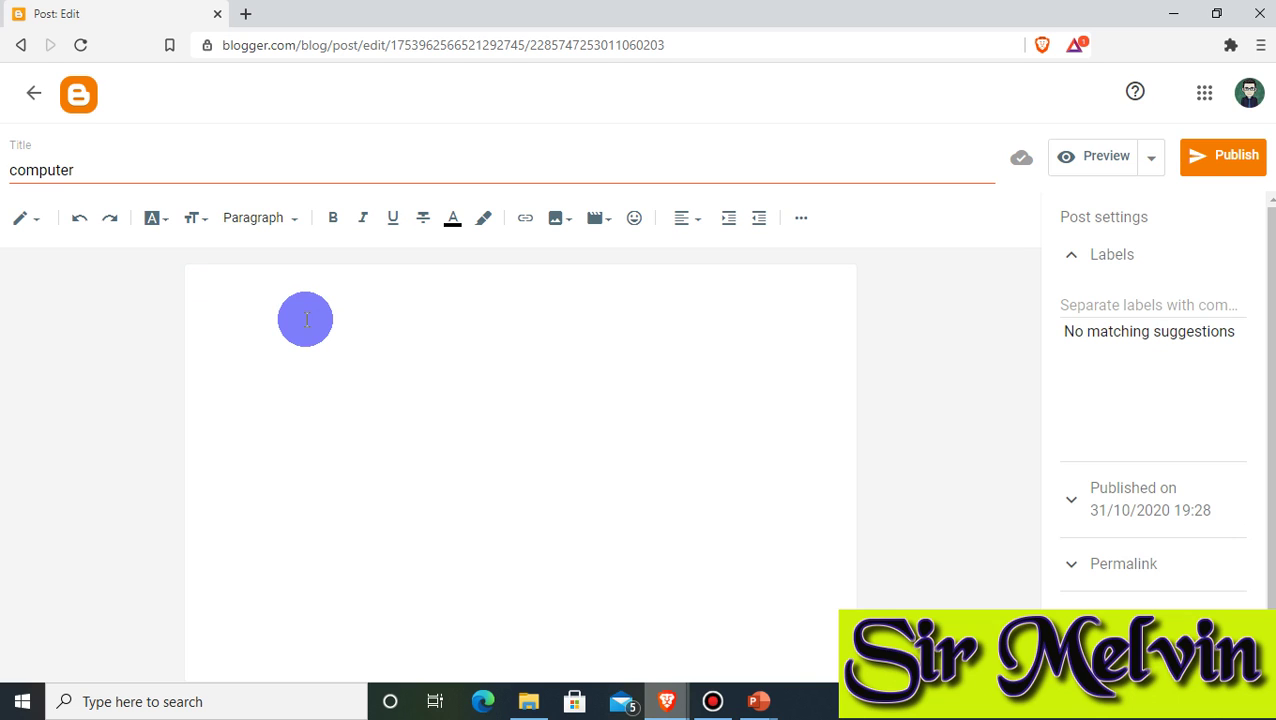
text(re)
text(program desto)
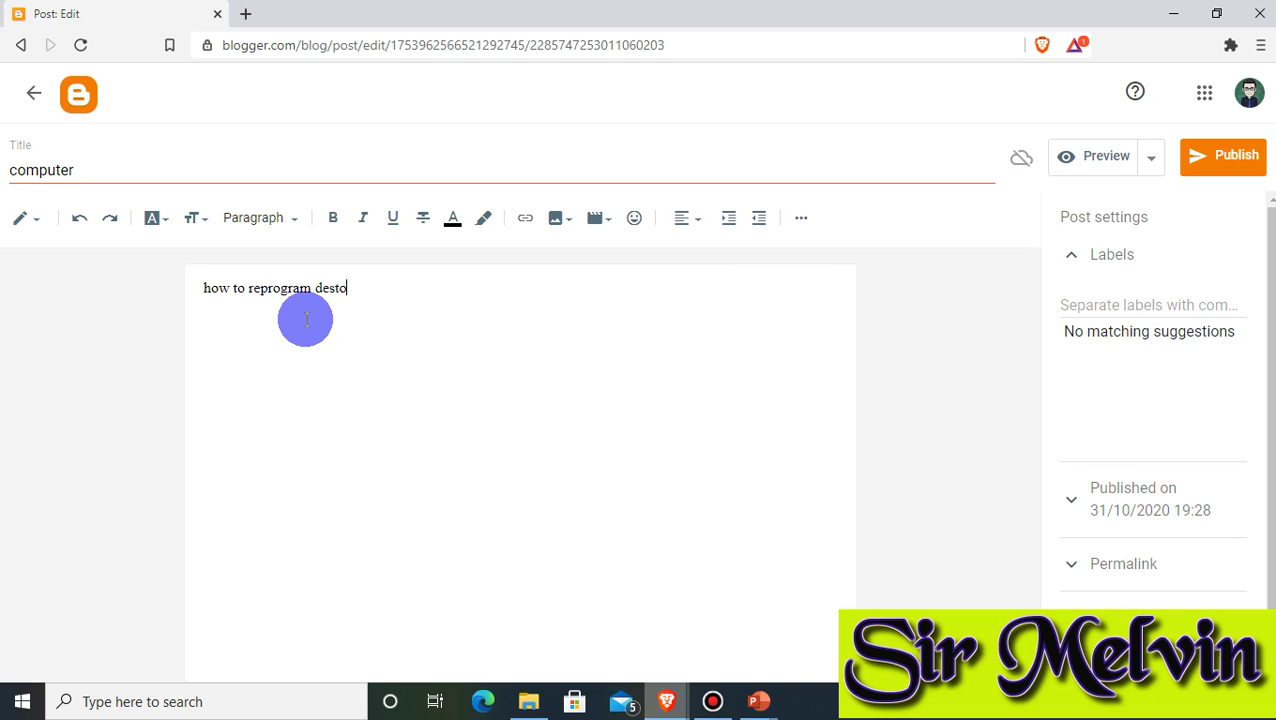
text(p computer)
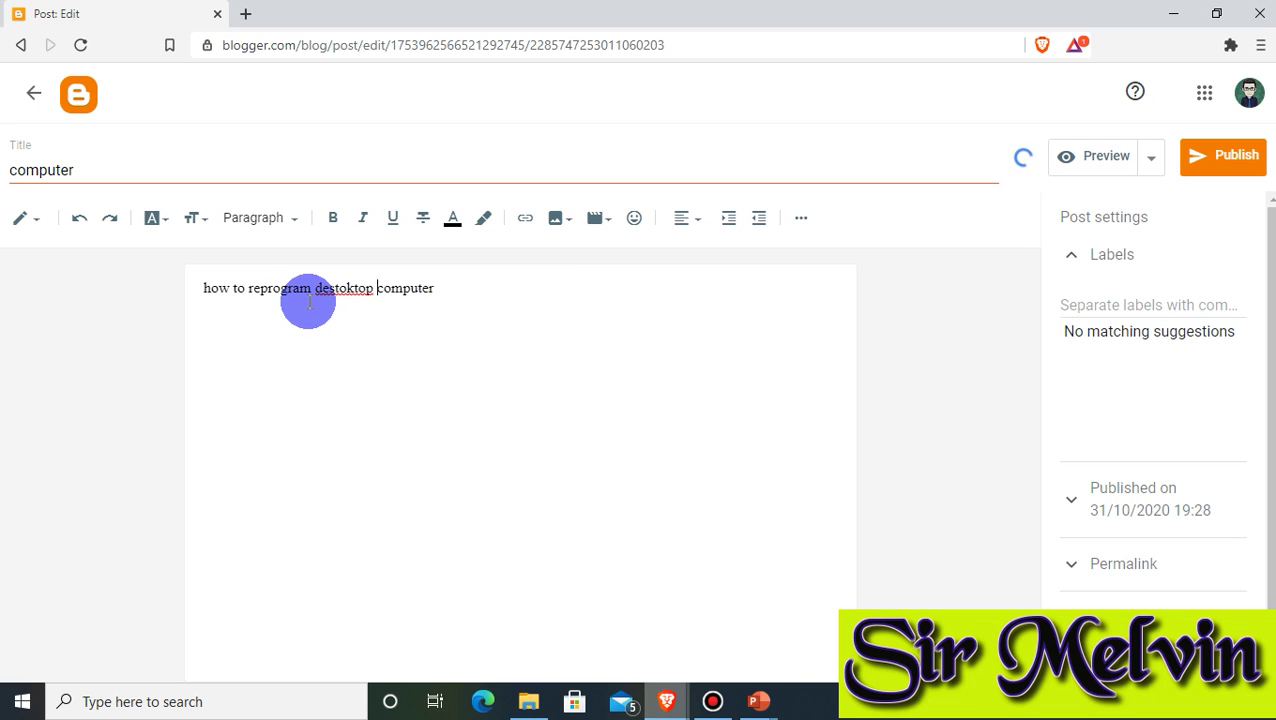
key(BackSpace)
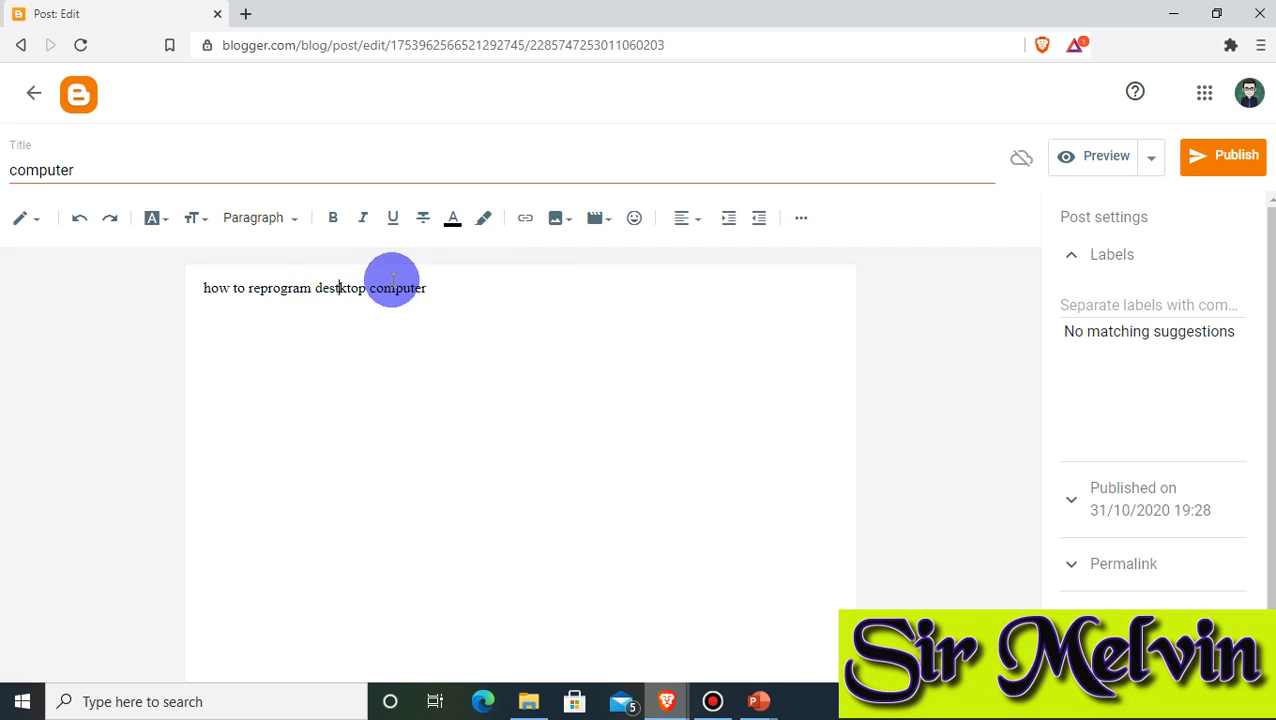
click(488, 304)
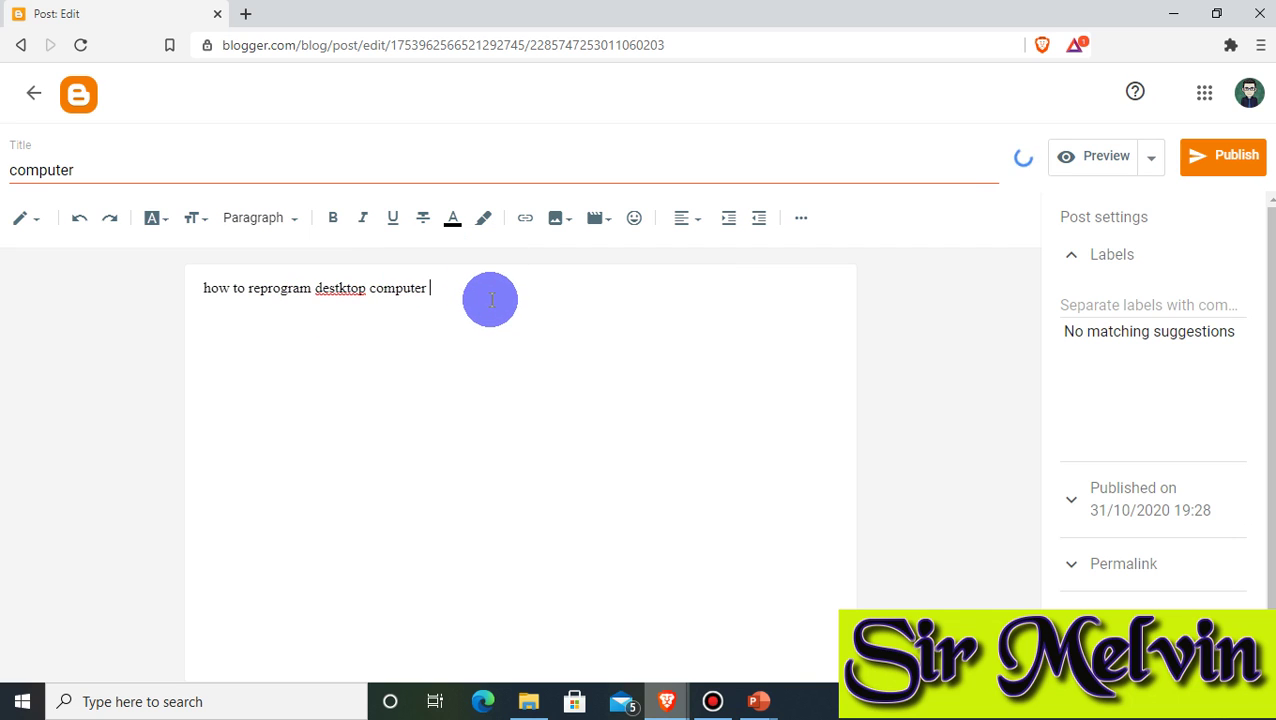
click(340, 292)
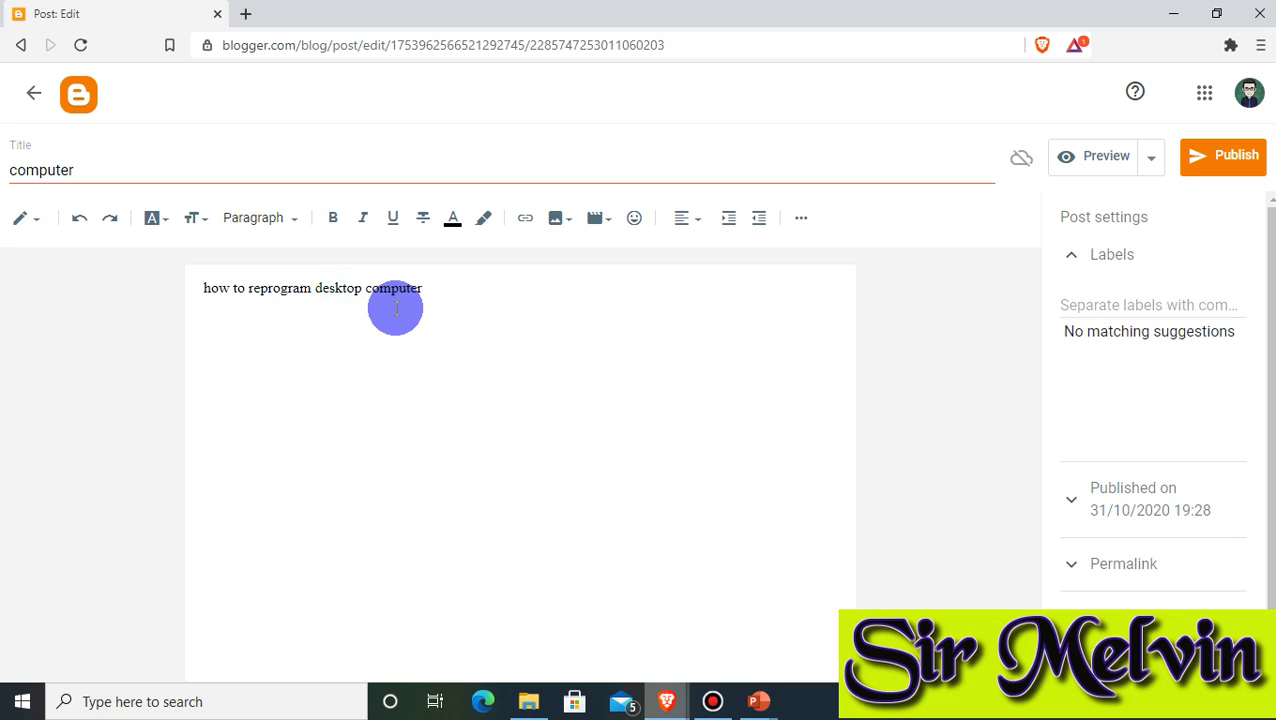
Step: Append "using windows 7" to the line in the post body and add empty lines below it
click(472, 292)
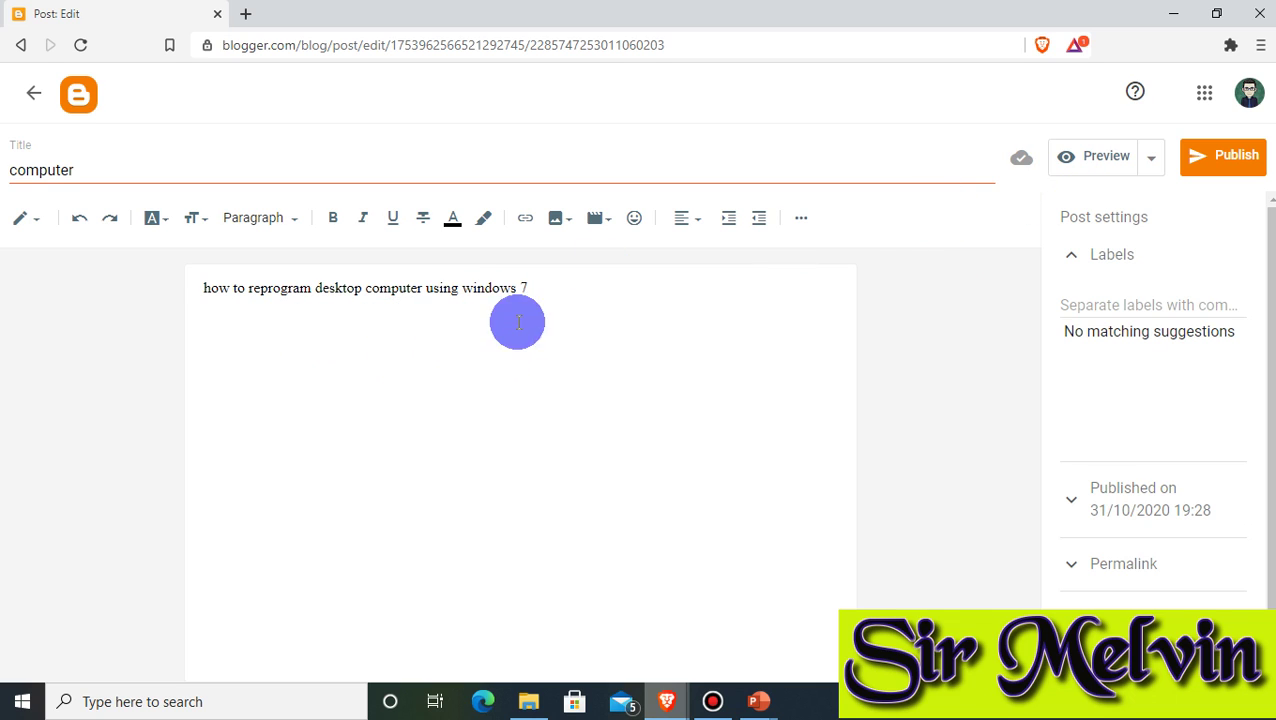
click(575, 291)
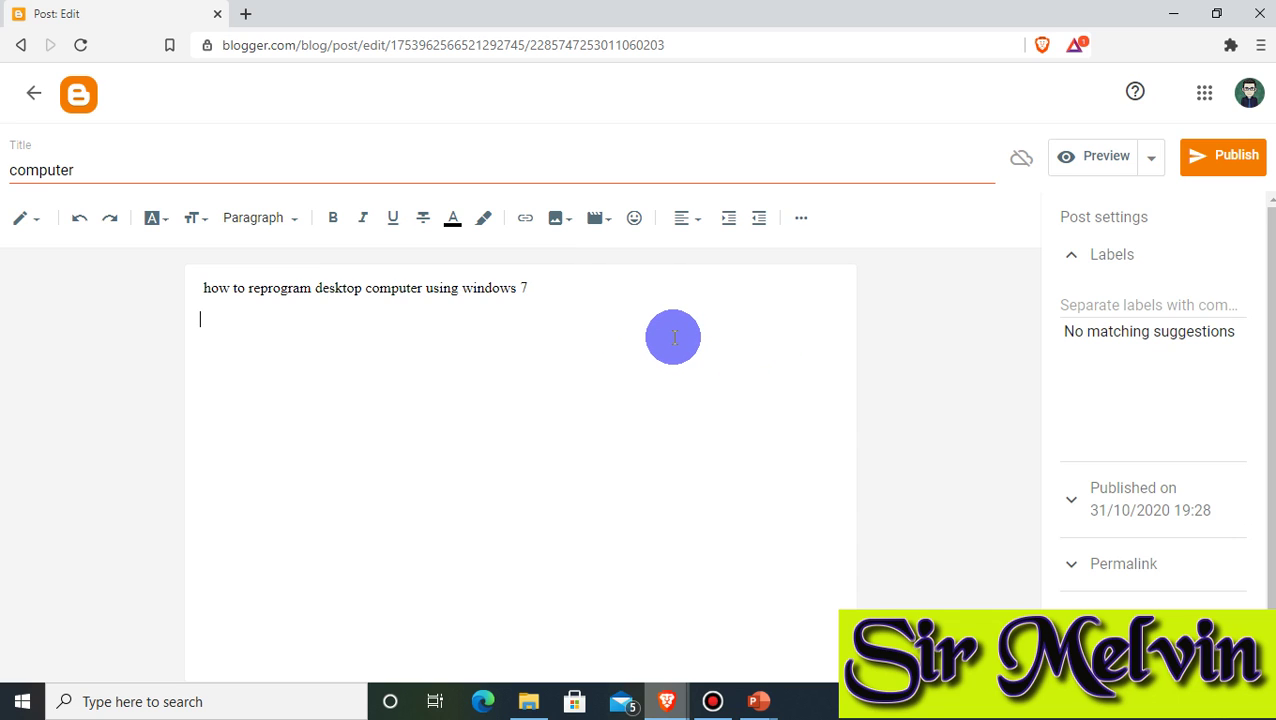
key(Return)
Step: Open youtube.com in a new browser tab
click(253, 16)
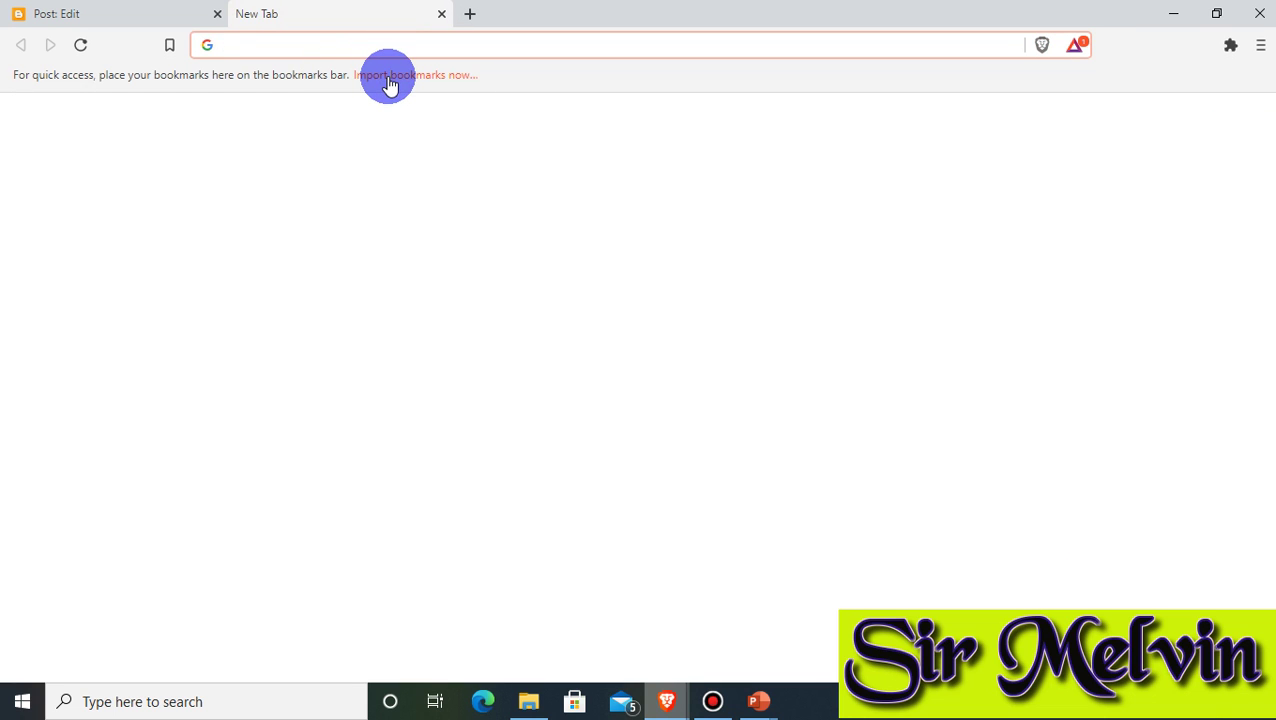
text(google.com)
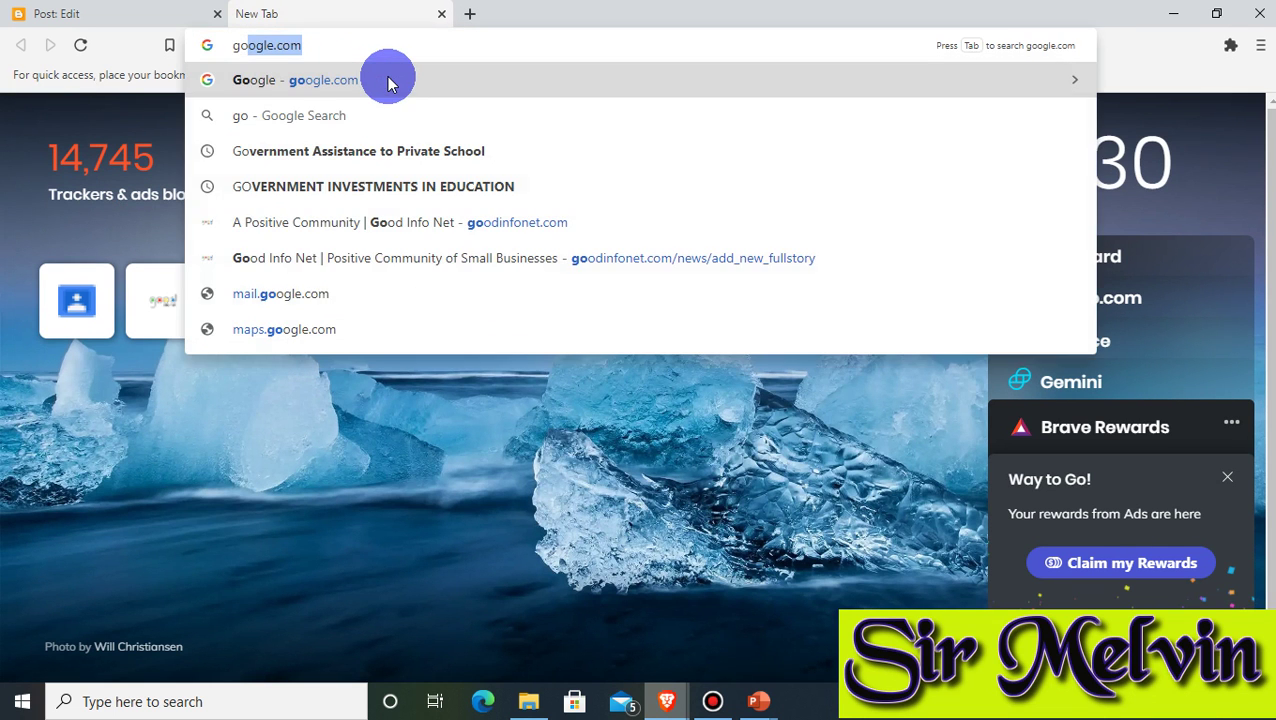
click(390, 73)
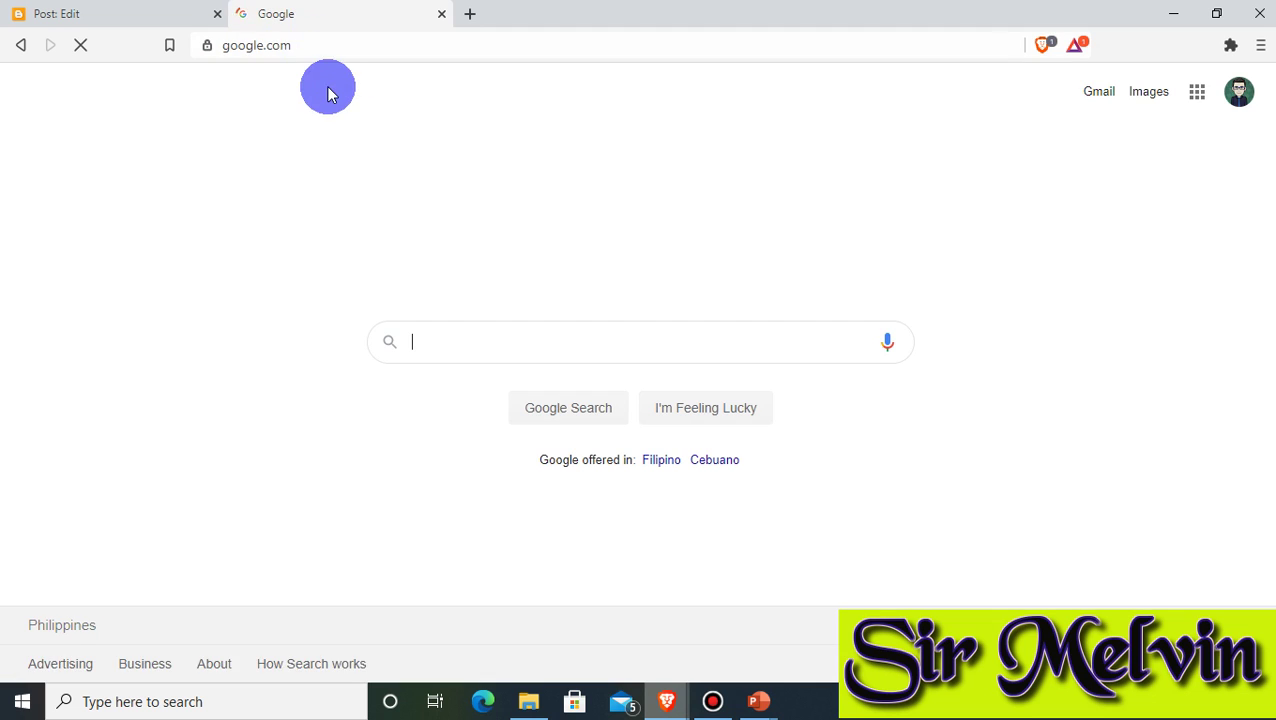
click(388, 42)
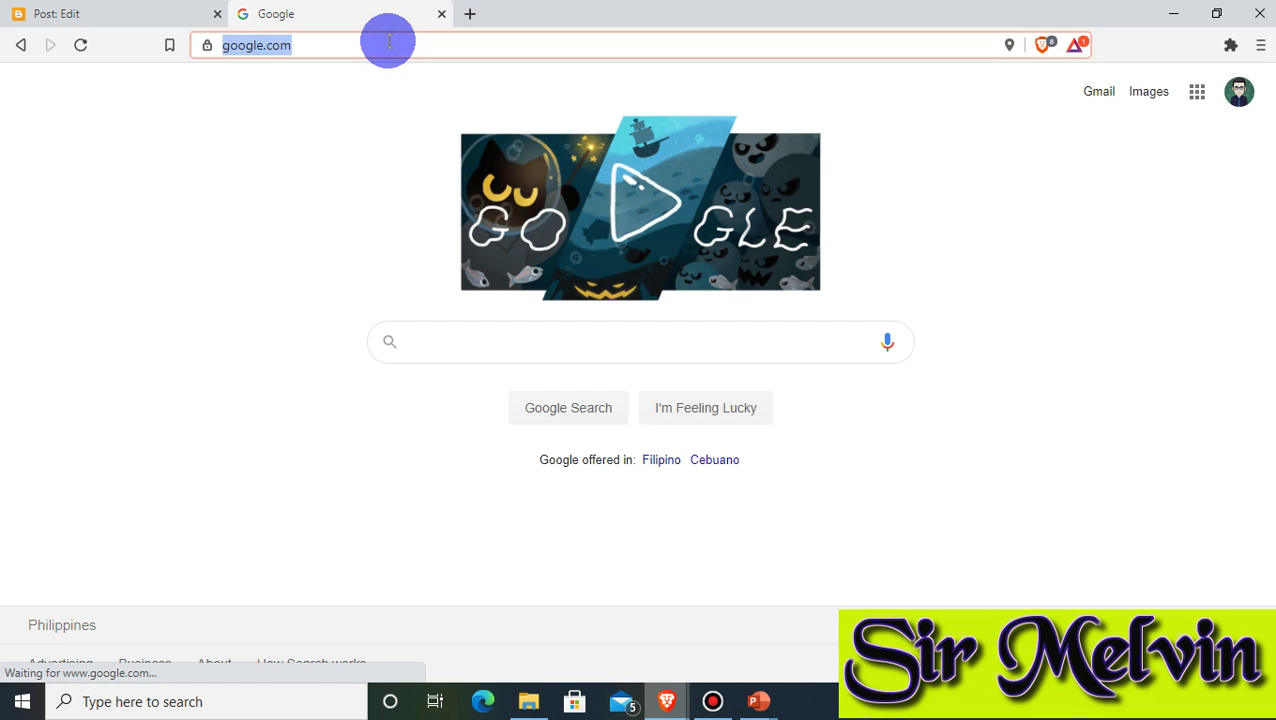
text(youtube.com)
key(Return)
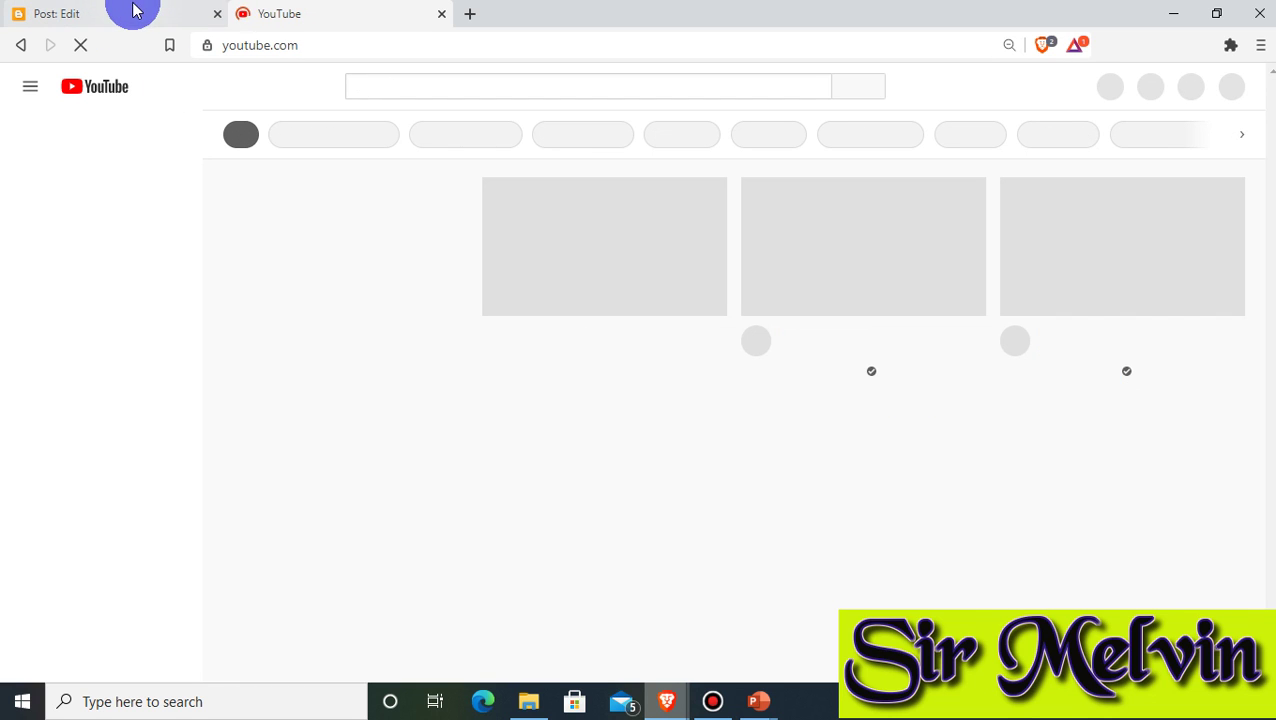
click(134, 12)
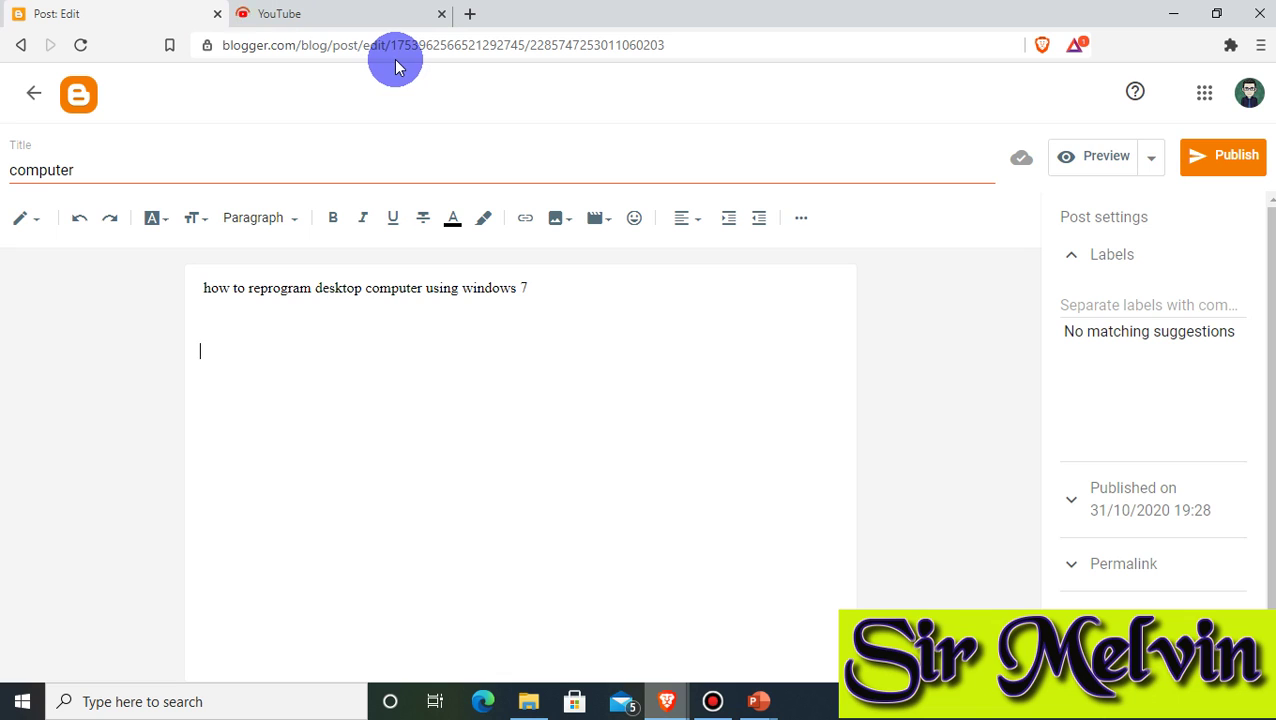
click(1160, 305)
click(1188, 386)
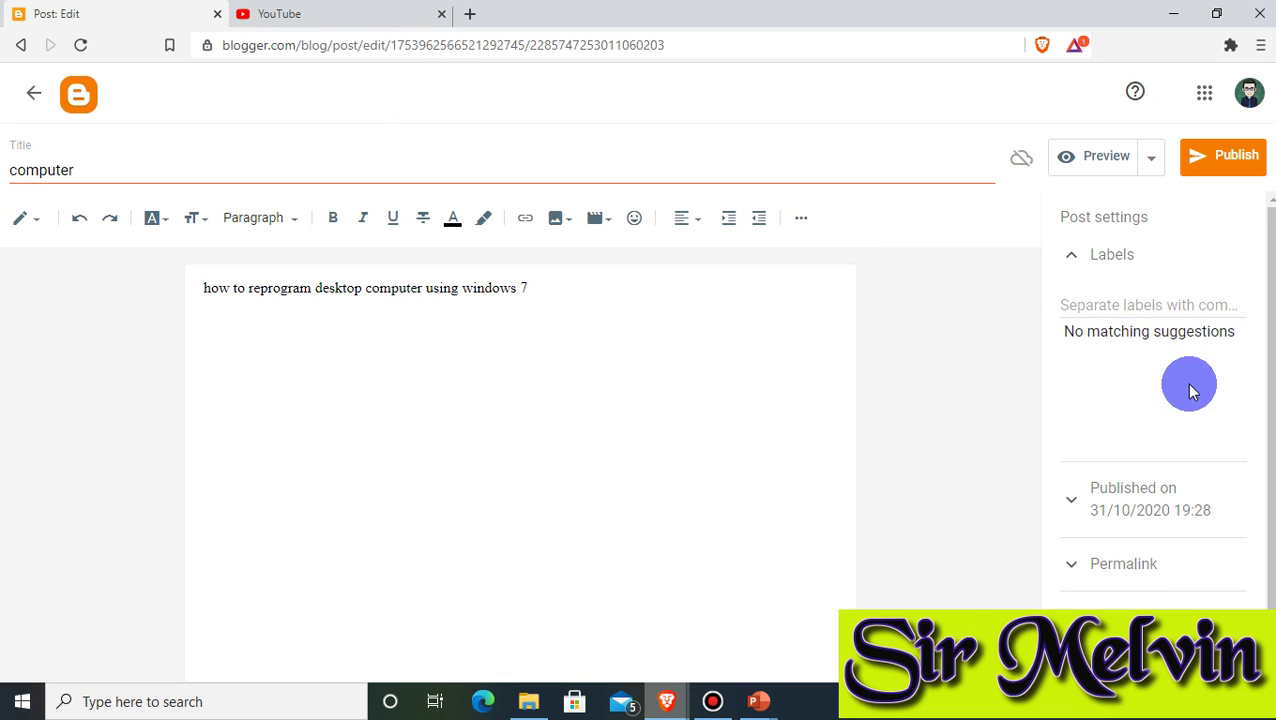
scroll(1188, 386, down, 1)
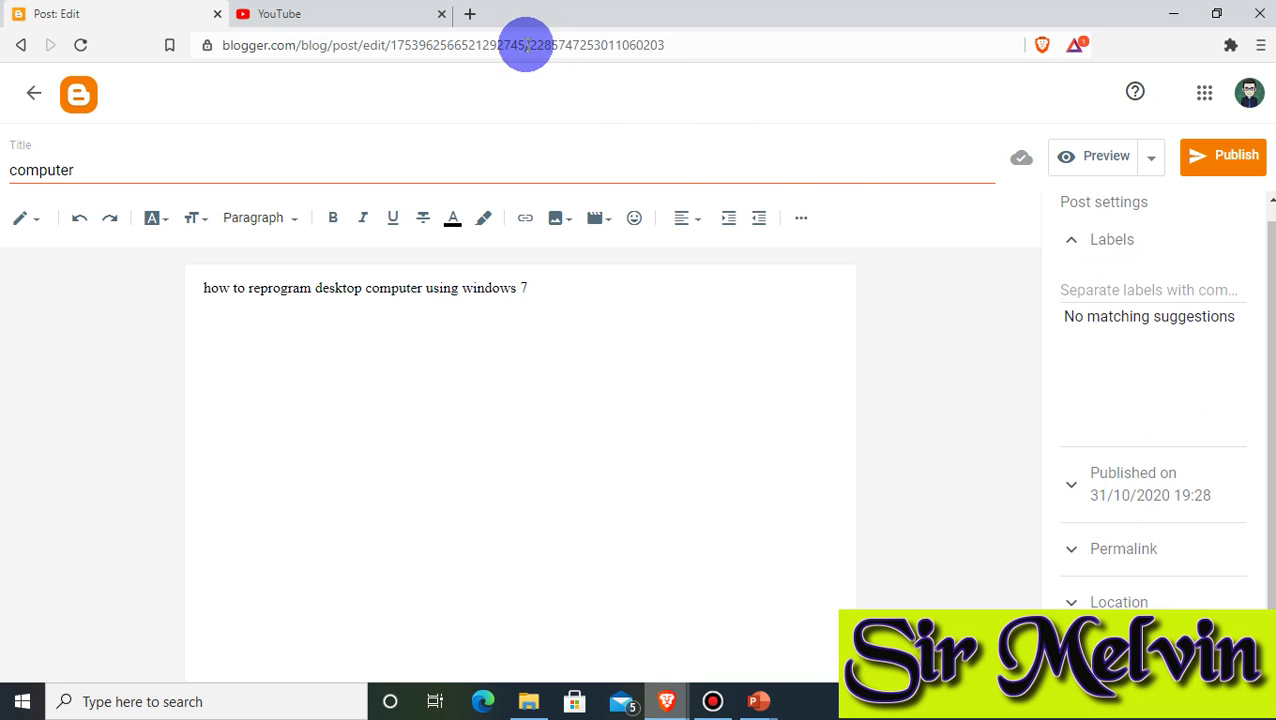
Step: Go to the signed-in account's own YouTube channel and show its uploaded videos
click(336, 10)
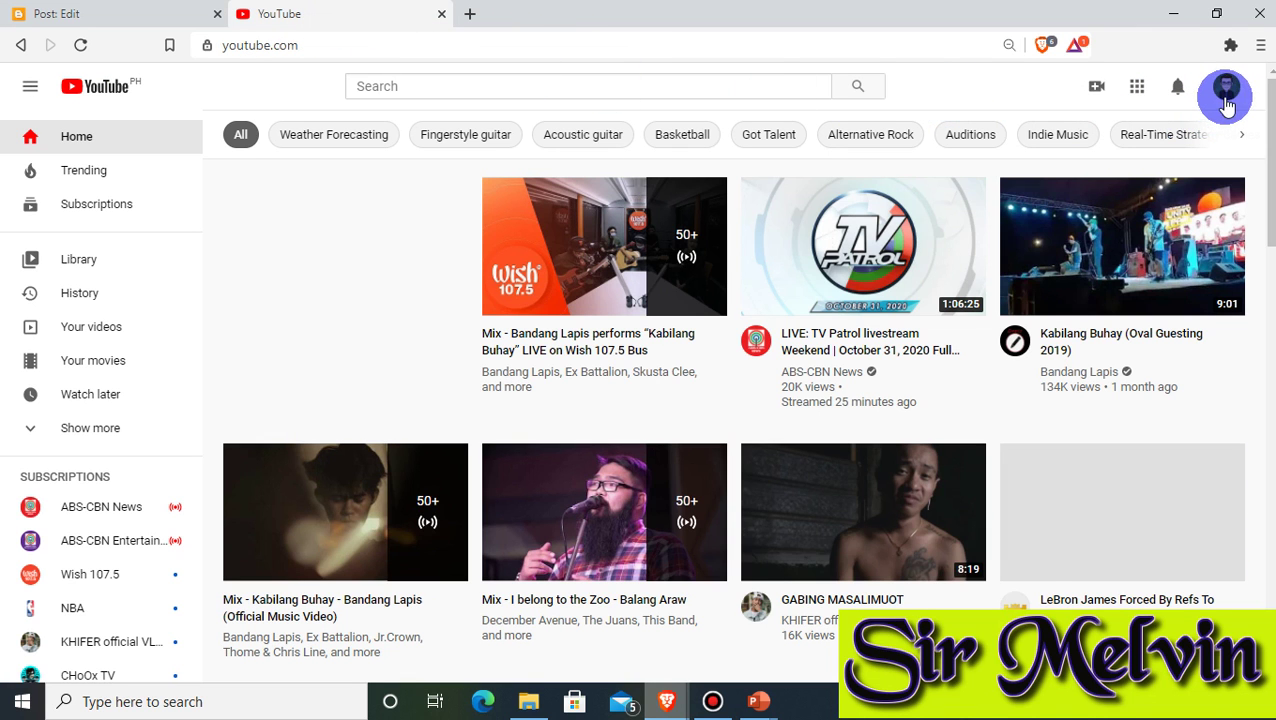
click(1225, 98)
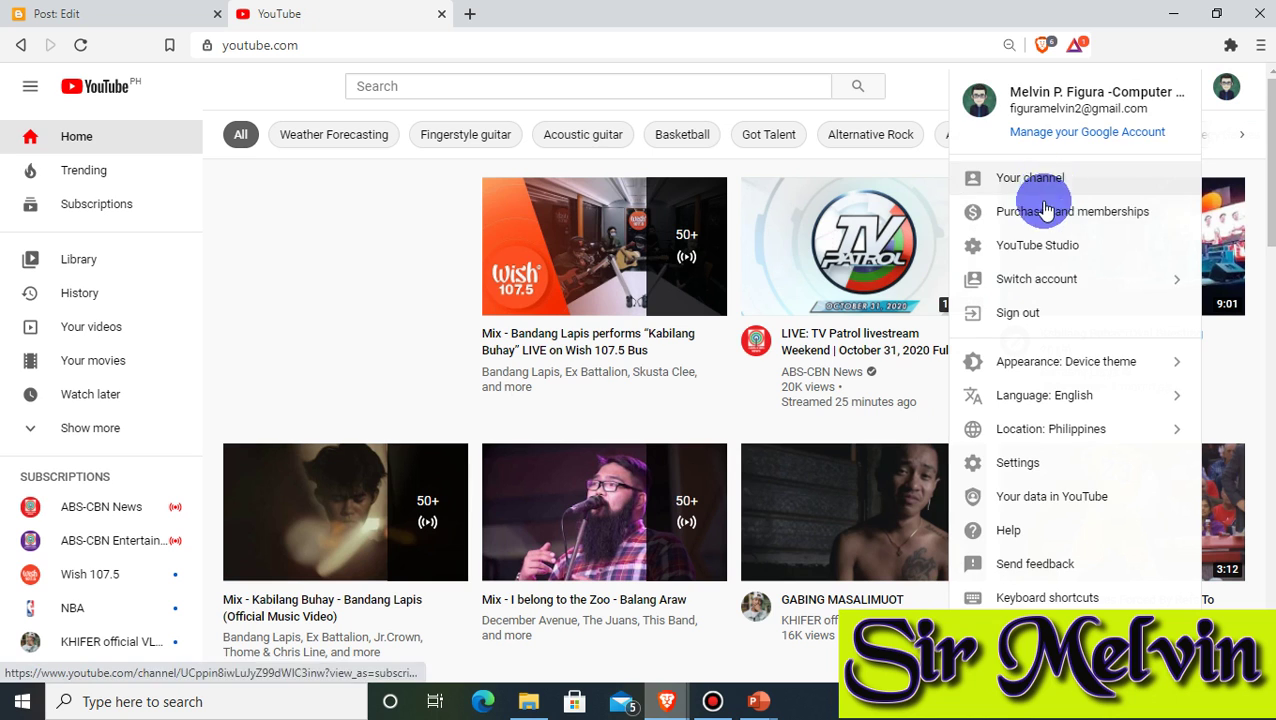
click(1052, 186)
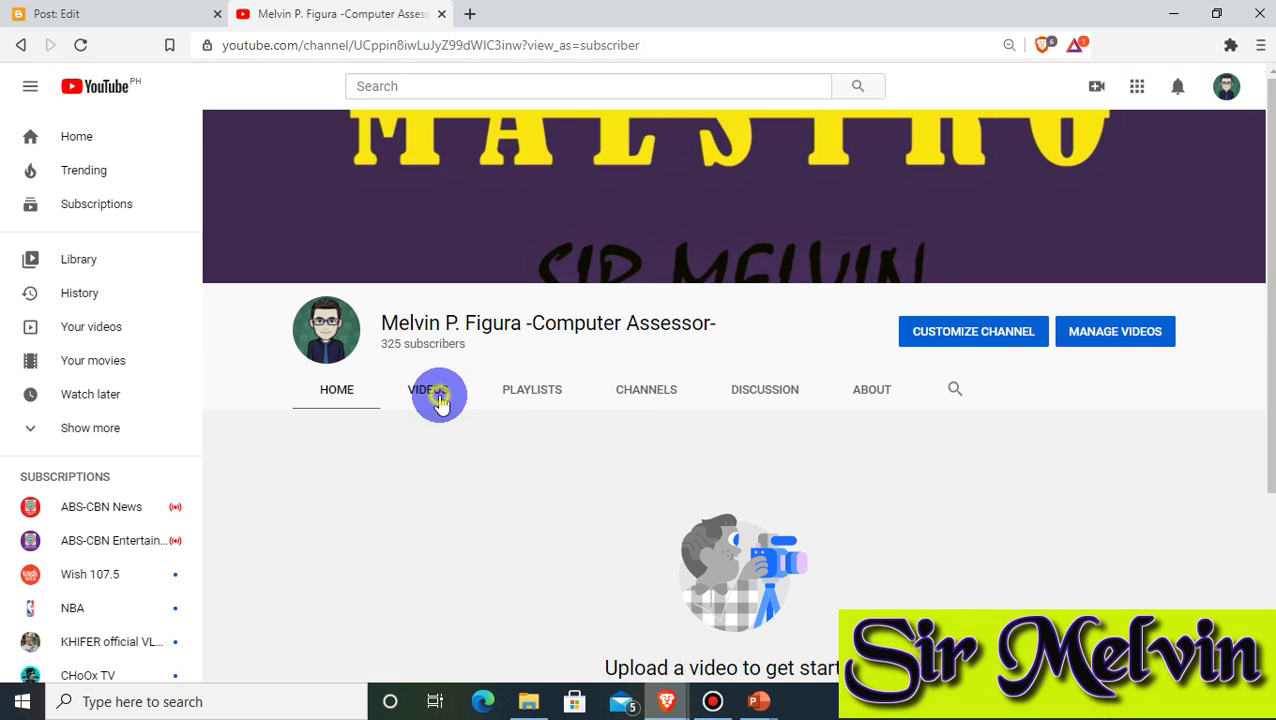
click(438, 395)
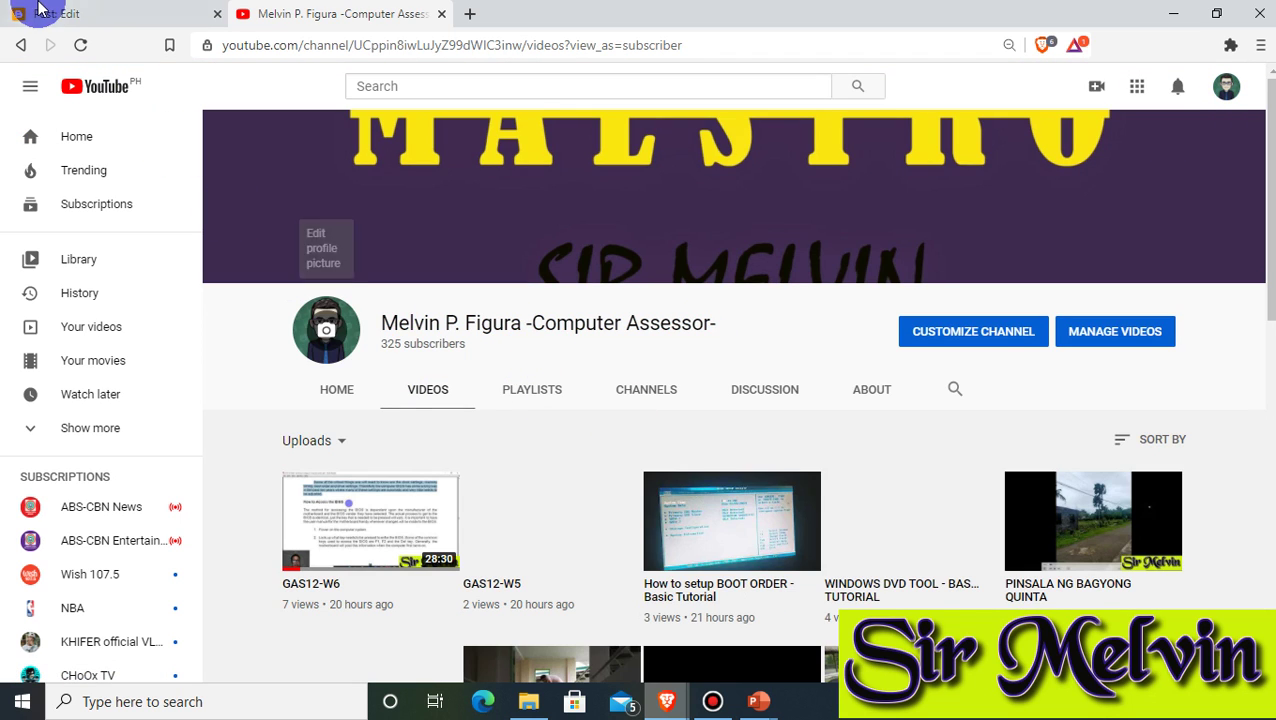
Step: Open the uploaded video "How to Reprogram Windows 7(step by step)-Tagalog" and copy its web address
scroll(735, 490, down, 2)
scroll(770, 513, down, 2)
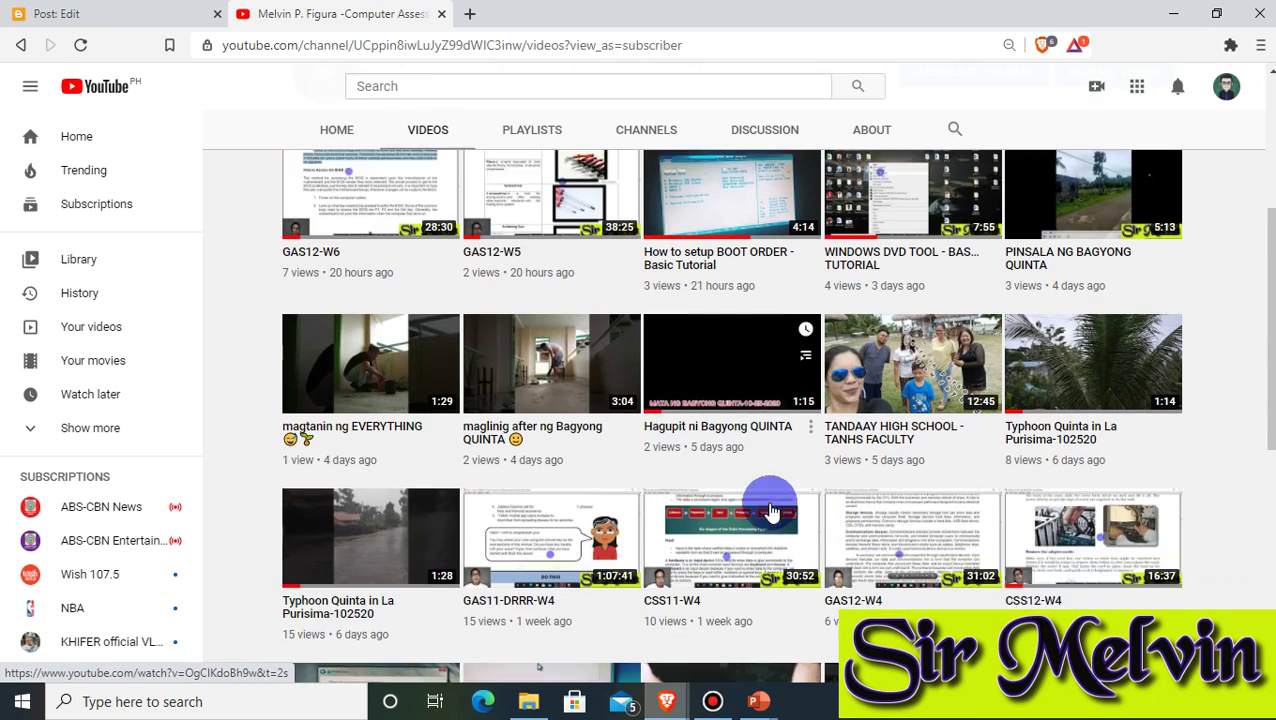
scroll(718, 465, down, 1)
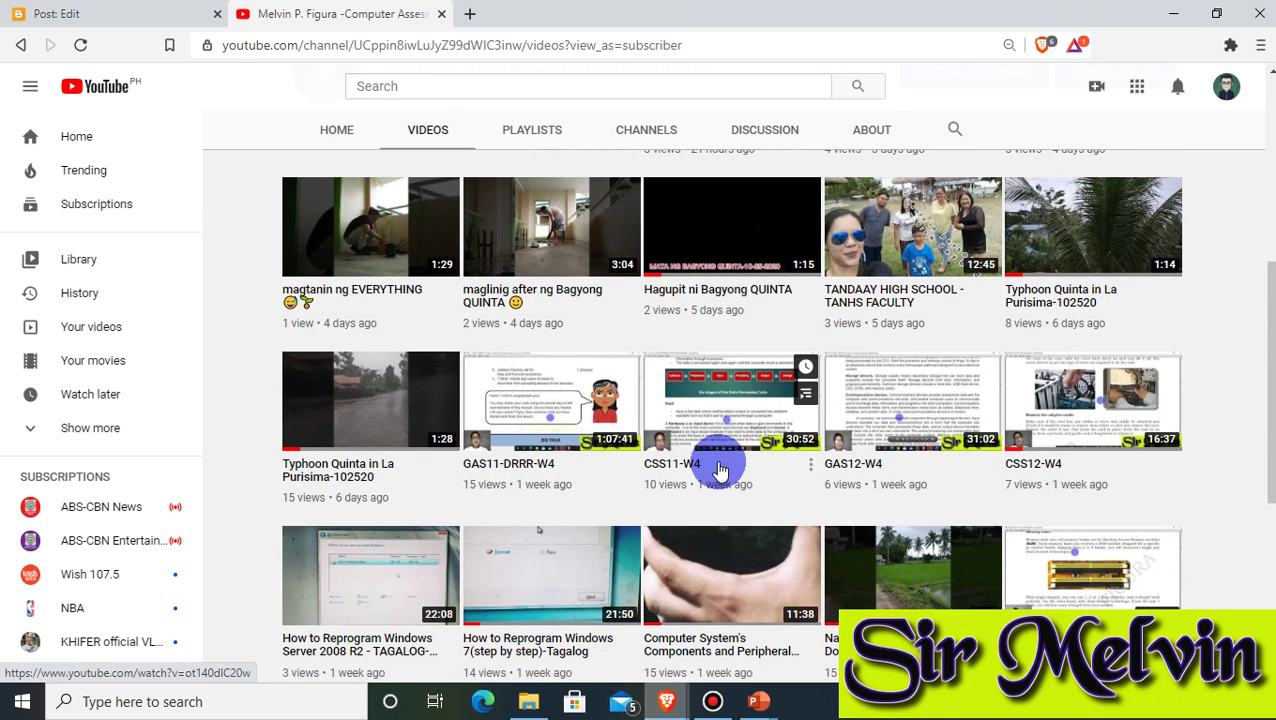
scroll(650, 465, down, 1)
scroll(636, 472, down, 1)
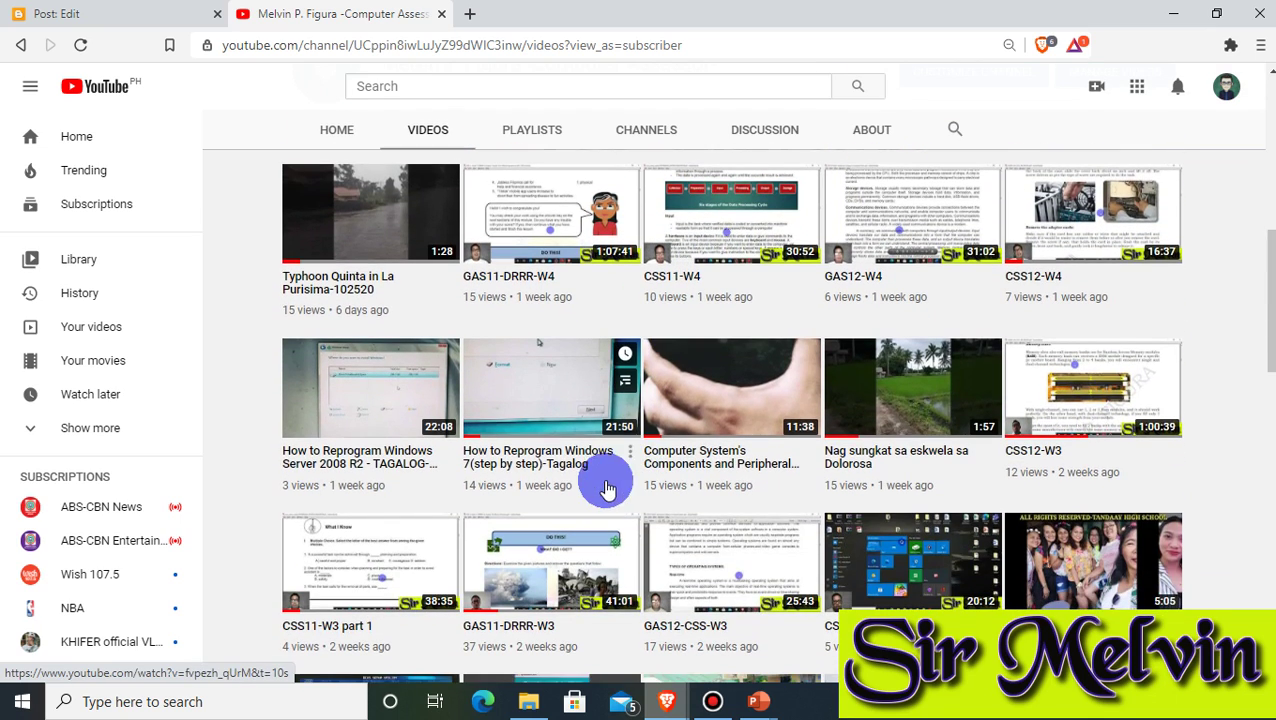
click(561, 399)
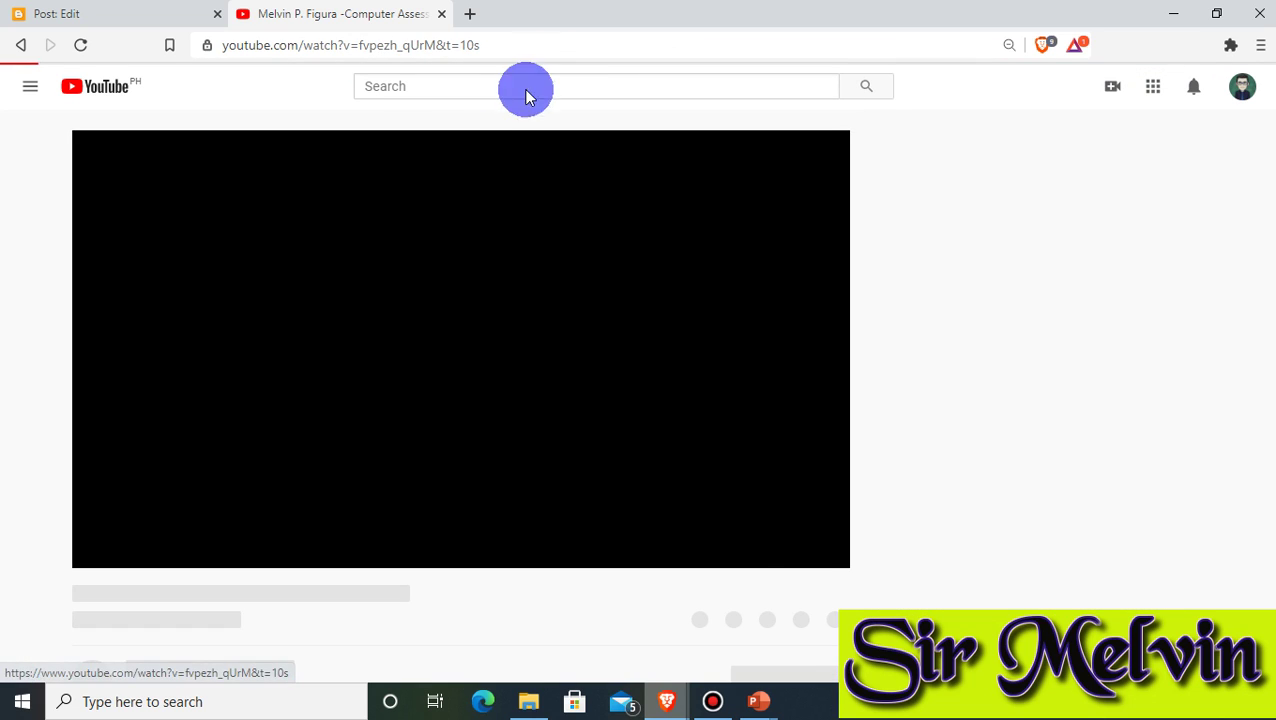
click(535, 46)
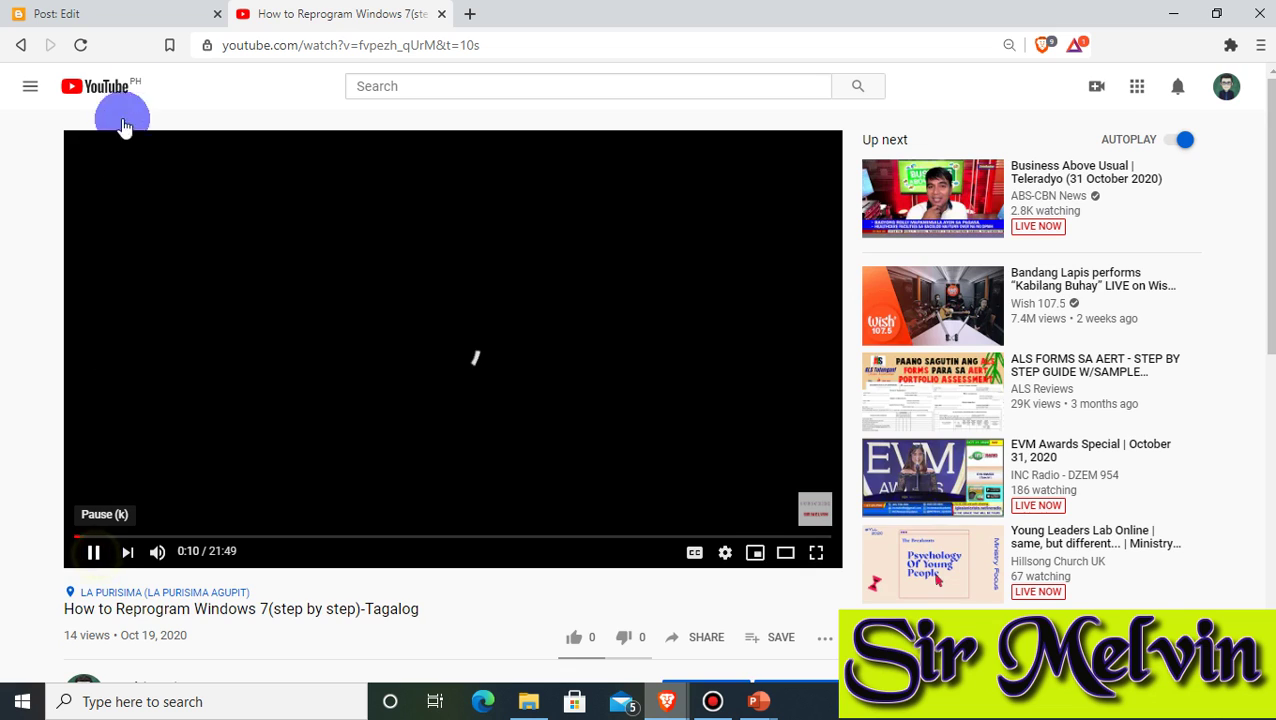
click(163, 16)
click(268, 341)
text(https://www.youtube.com/watch?v=fypezh_qUrM&t=10s)
click(223, 330)
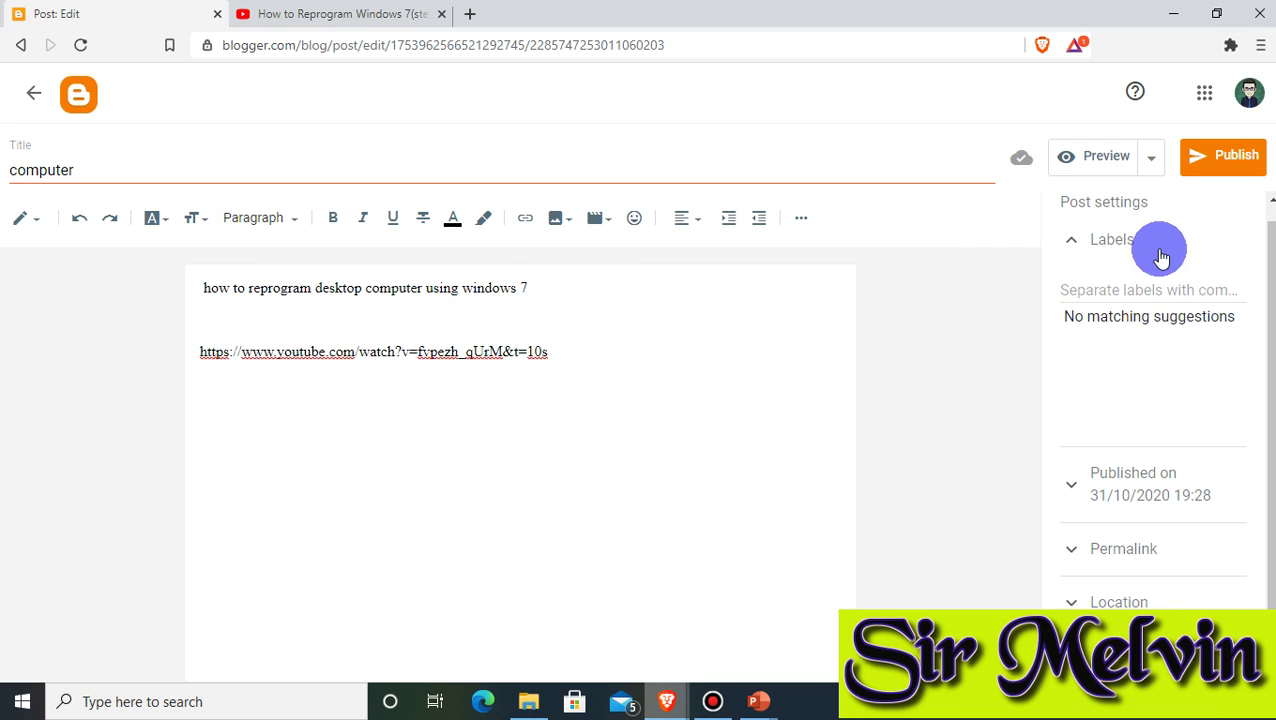
Step: Review the post's permalink options and set its location to Philippines
click(1092, 241)
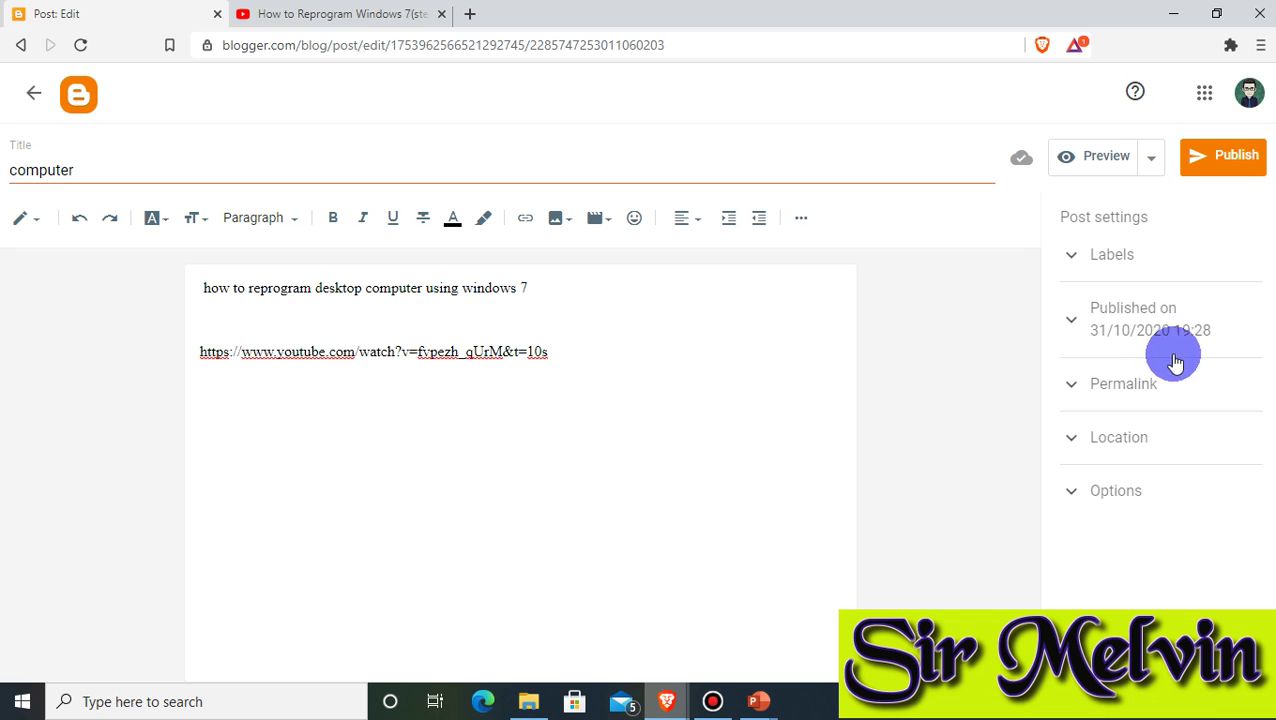
click(1166, 384)
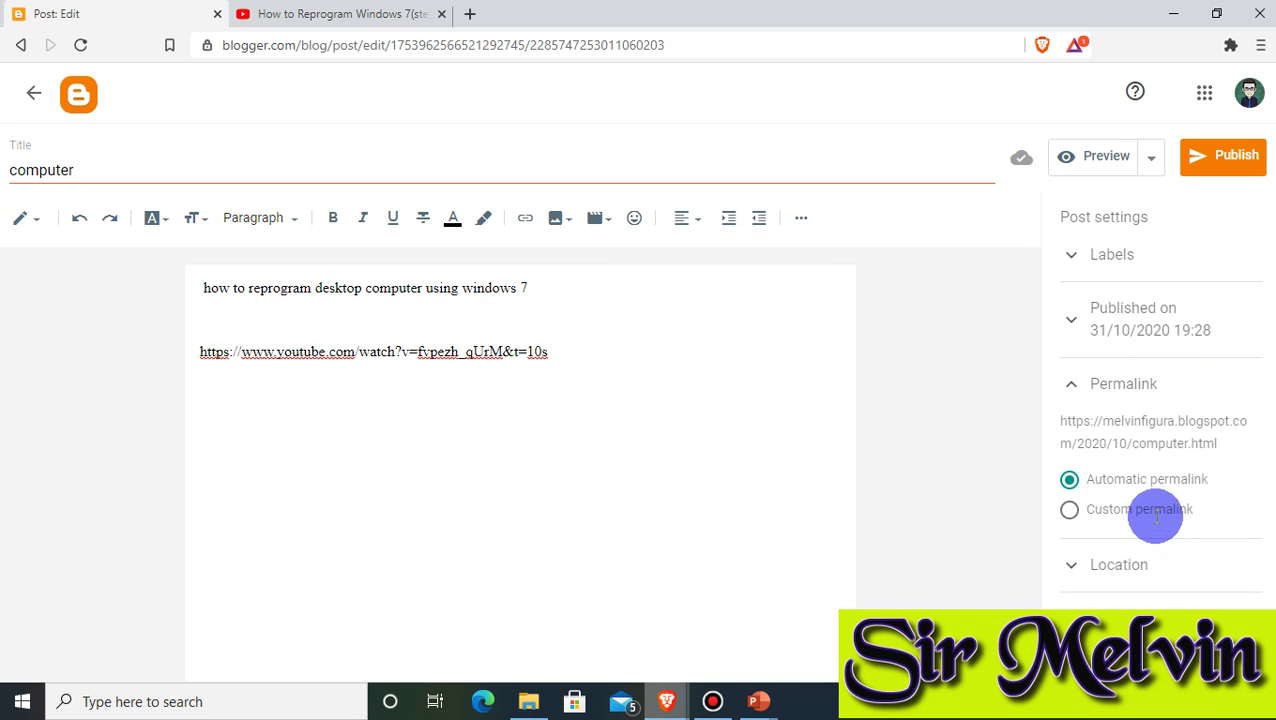
click(1158, 556)
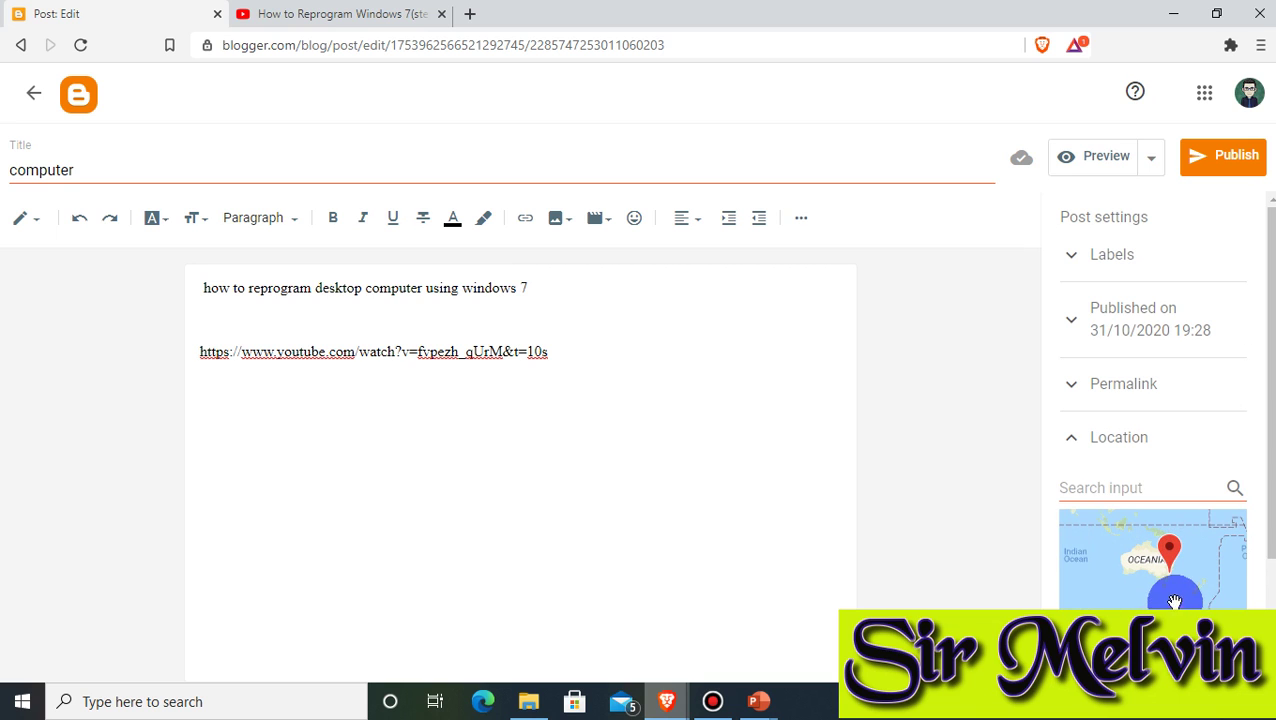
click(1178, 489)
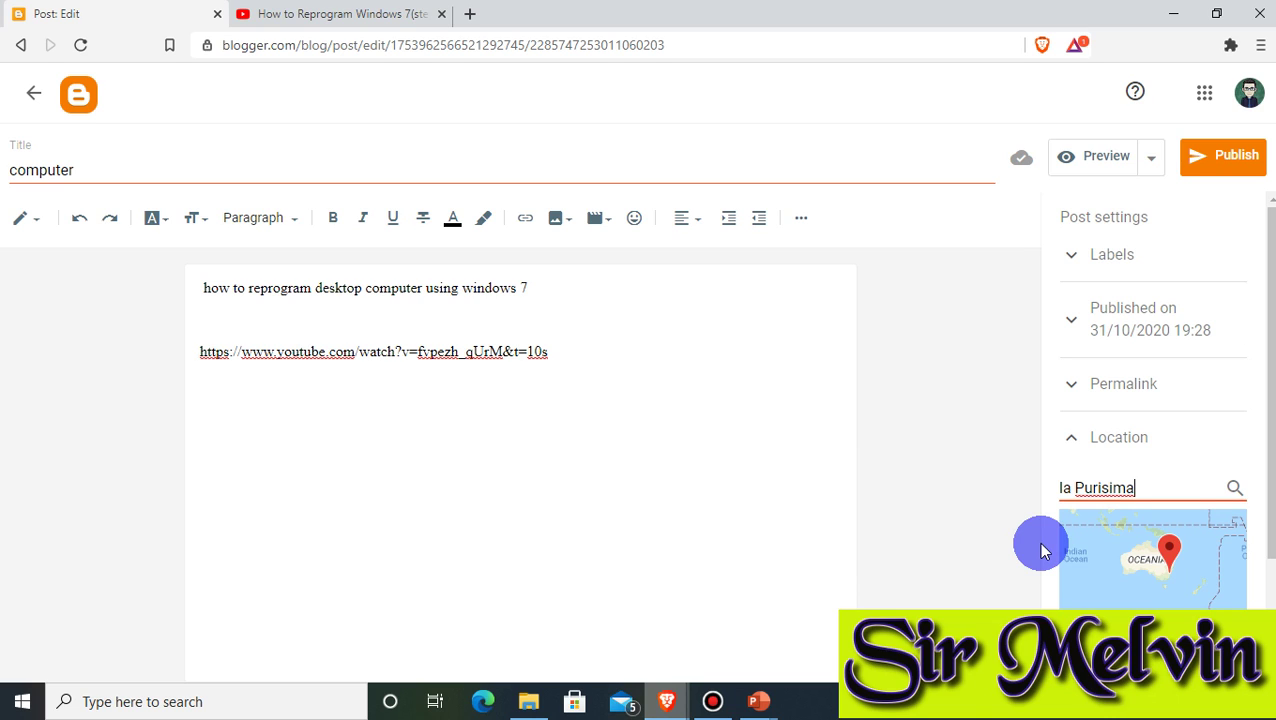
key(BackSpace)
key(BackSpace)
key(BackSpace)
key(BackSpace)
key(BackSpace)
key(BackSpace)
key(BackSpace)
key(BackSpace)
key(BackSpace)
key(BackSpace)
key(BackSpace)
text(Philipp)
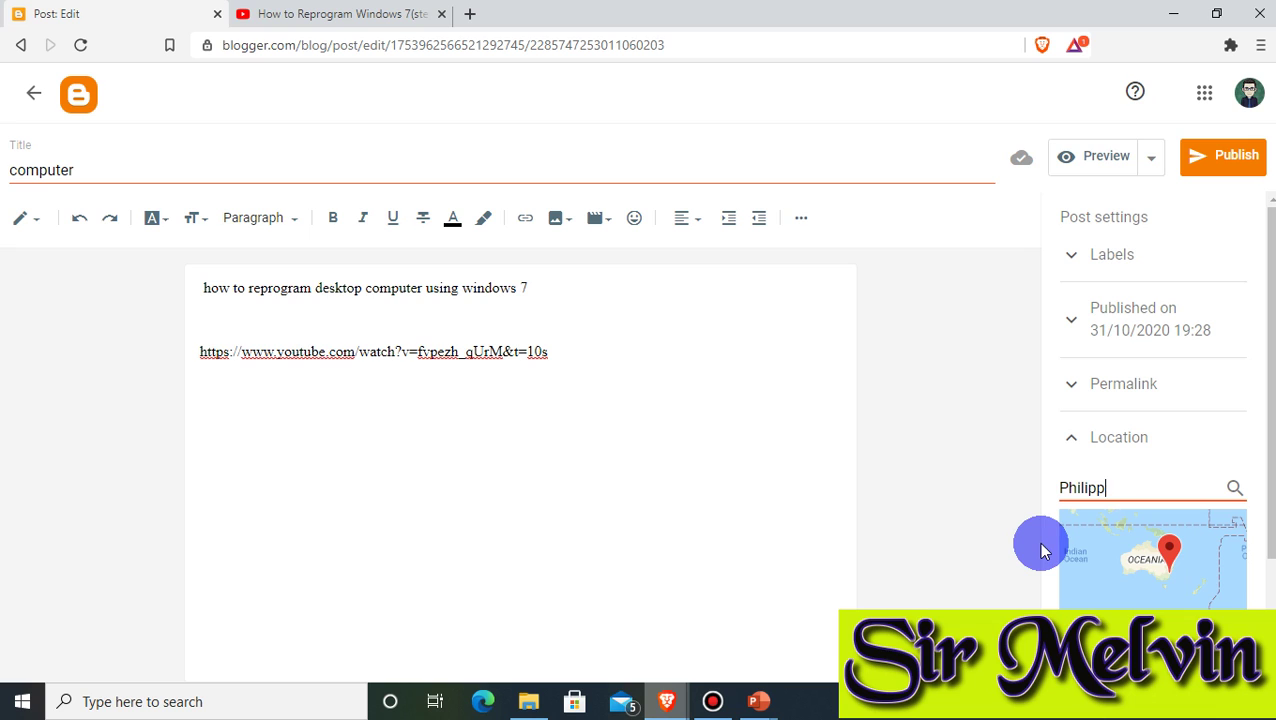
text(ines)
click(1232, 489)
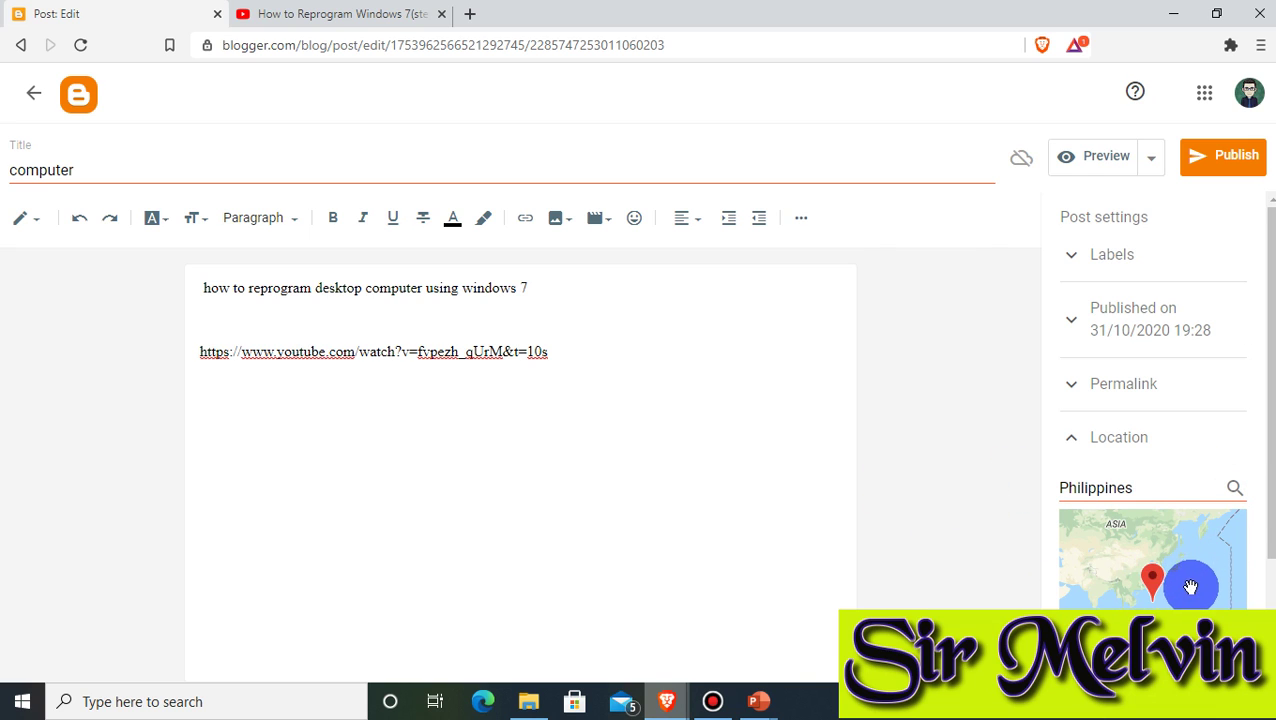
drag(1264, 492, 1264, 597)
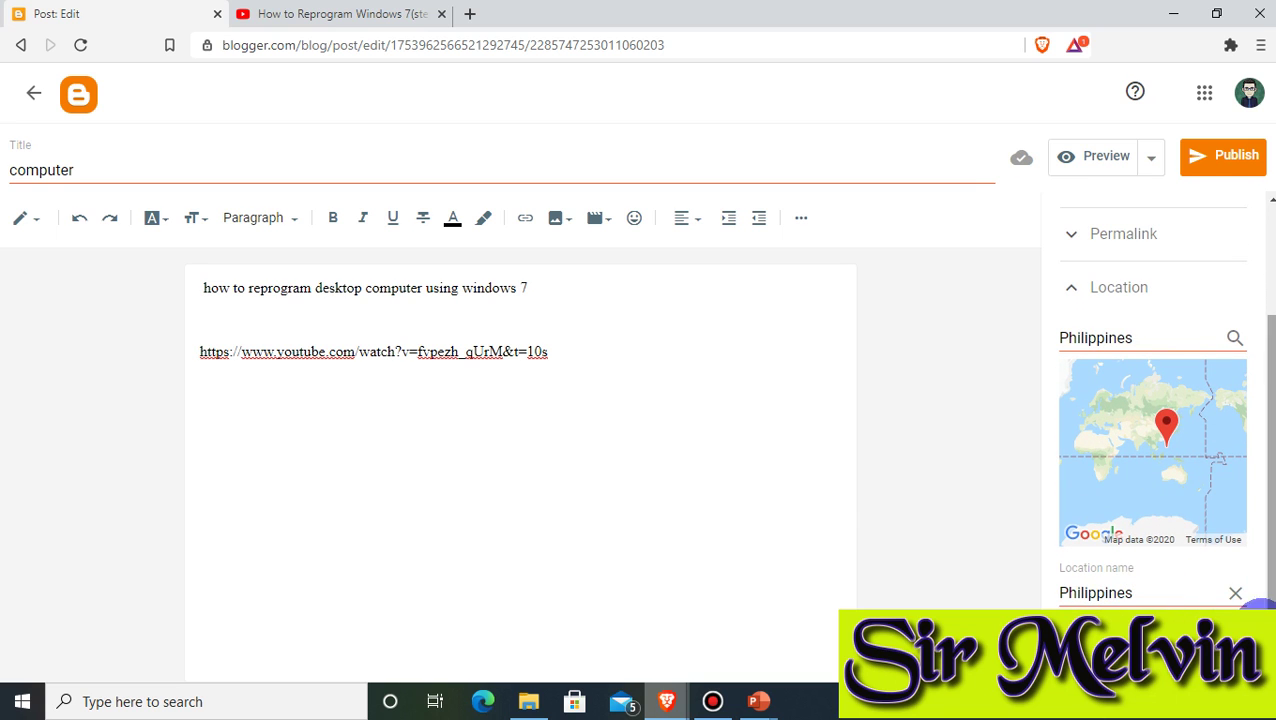
Step: Close the location settings and publish the post to the blog
scroll(1270, 400, up, 2)
click(1119, 437)
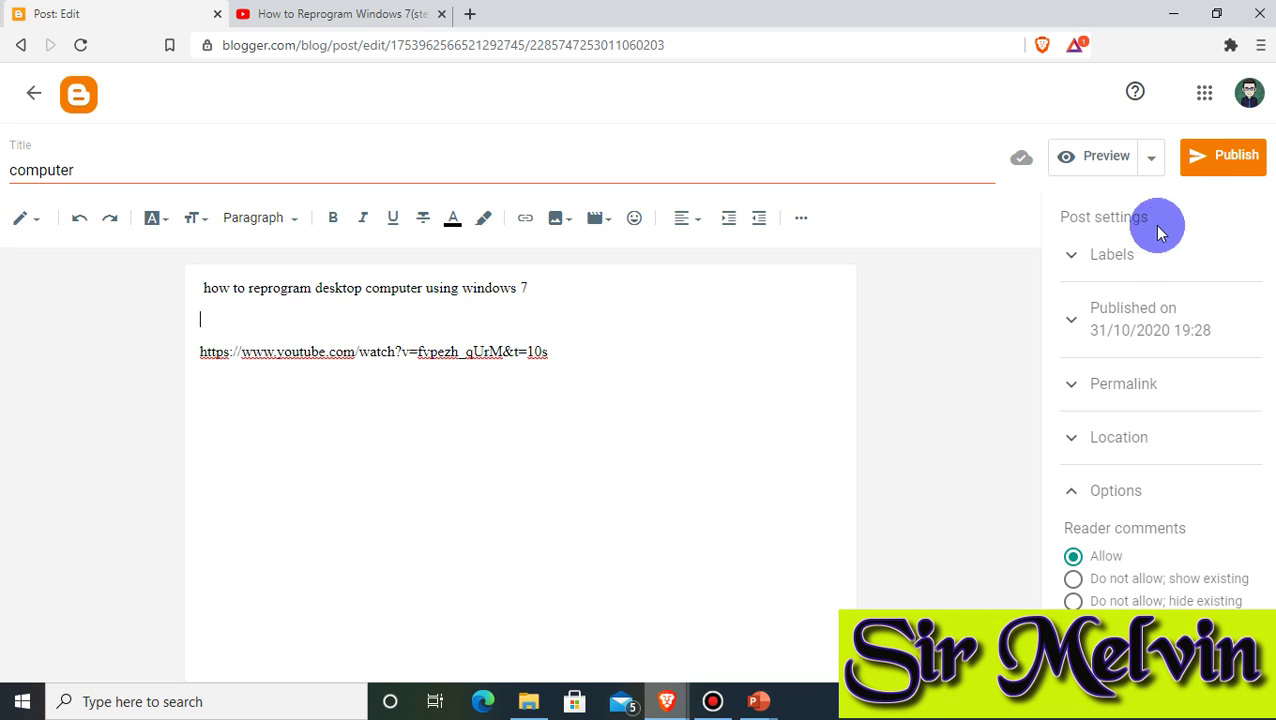
click(1226, 168)
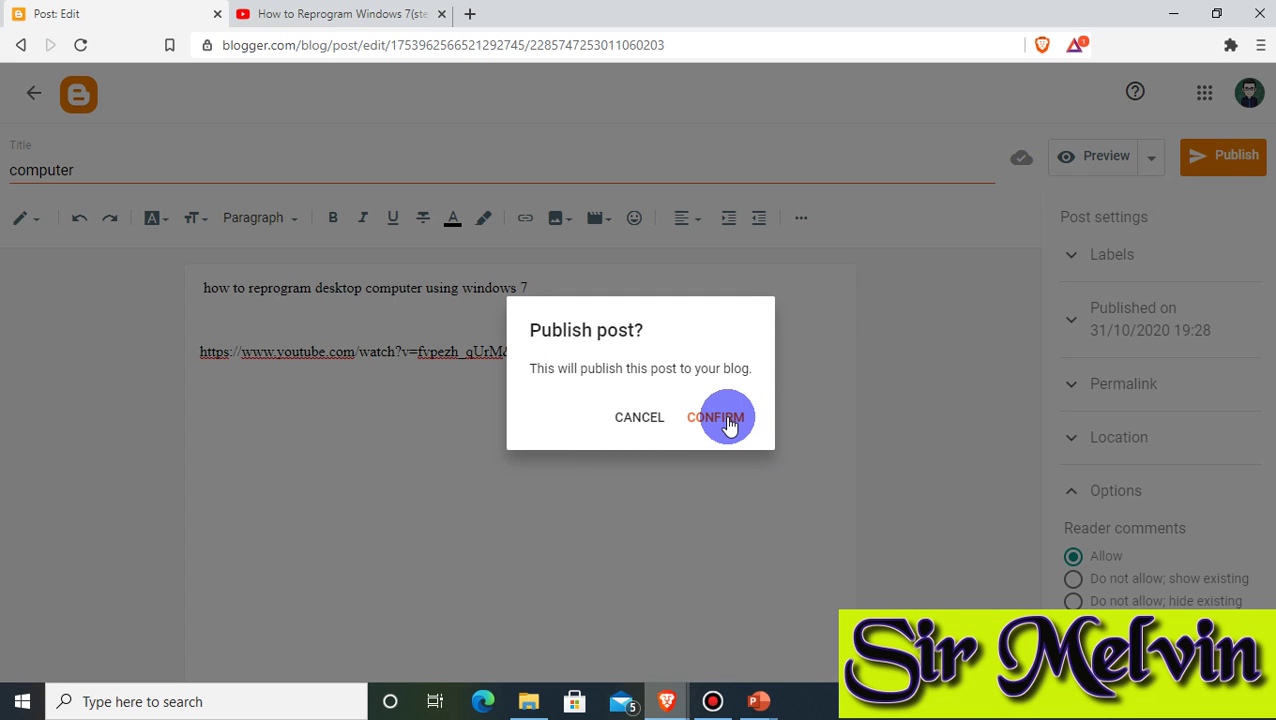
click(727, 420)
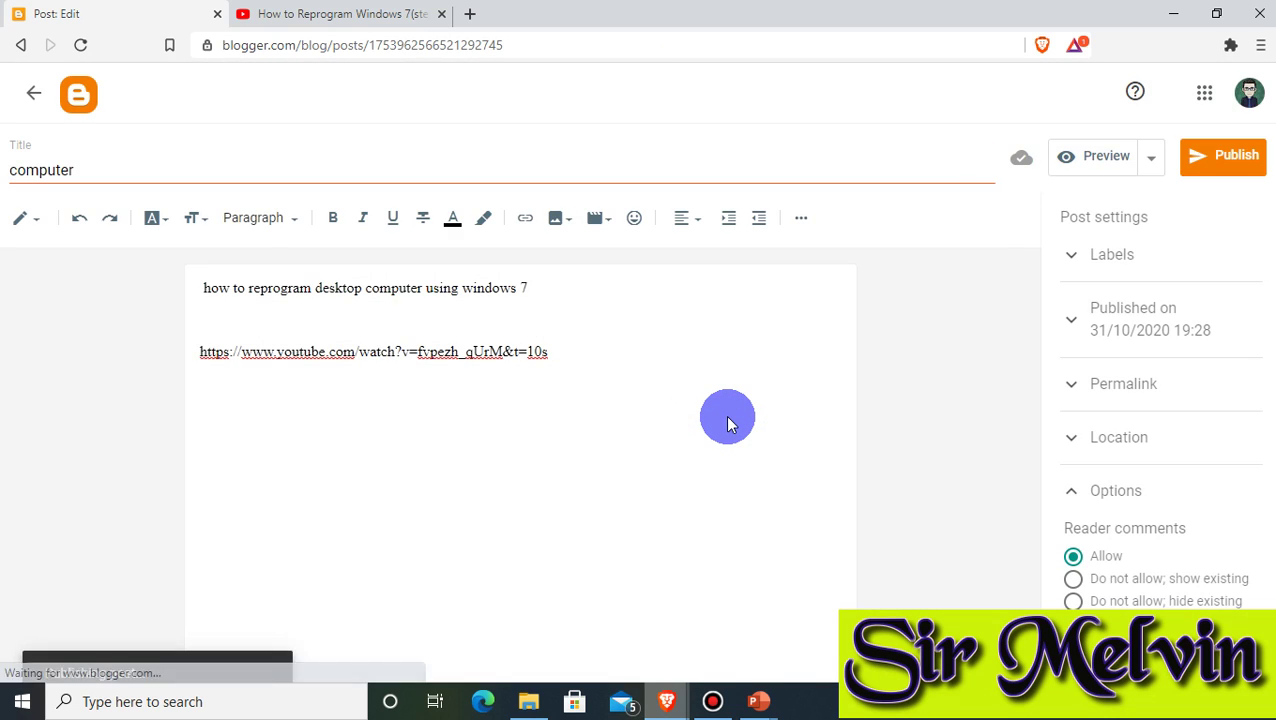